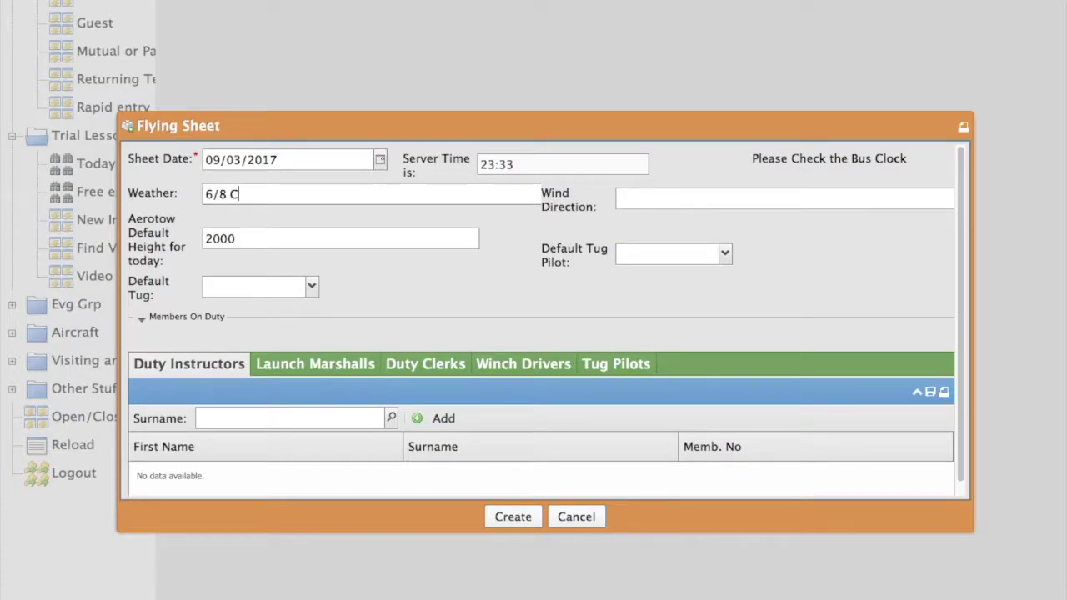
Enter the weather and a wind of 220 @ 15 Kts on the flying sheet.
type("U")
left_click(633, 202)
type("220")
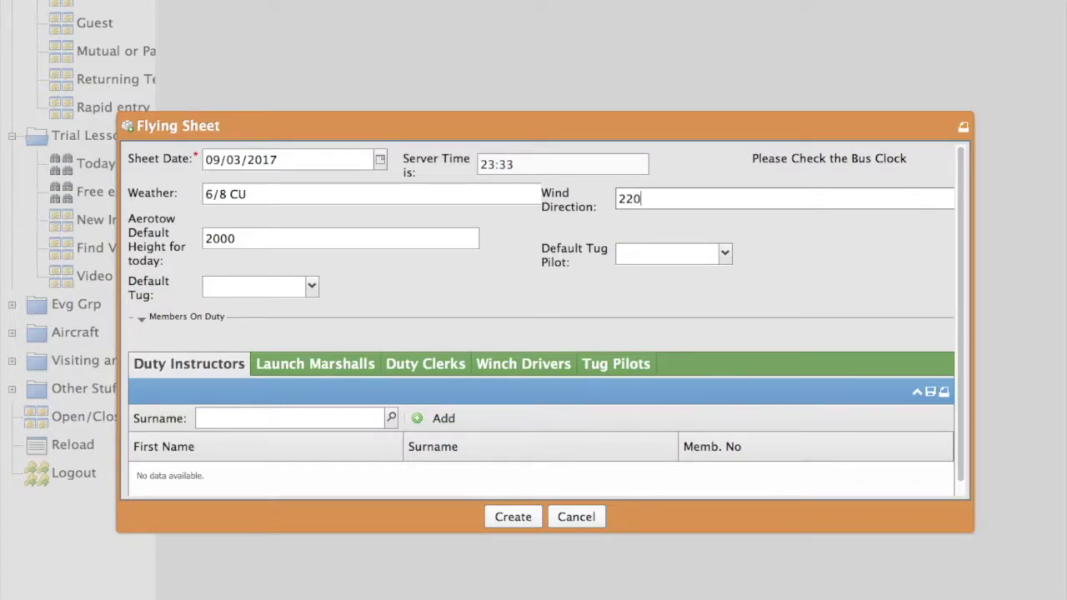
type(" @ 15 Kts")
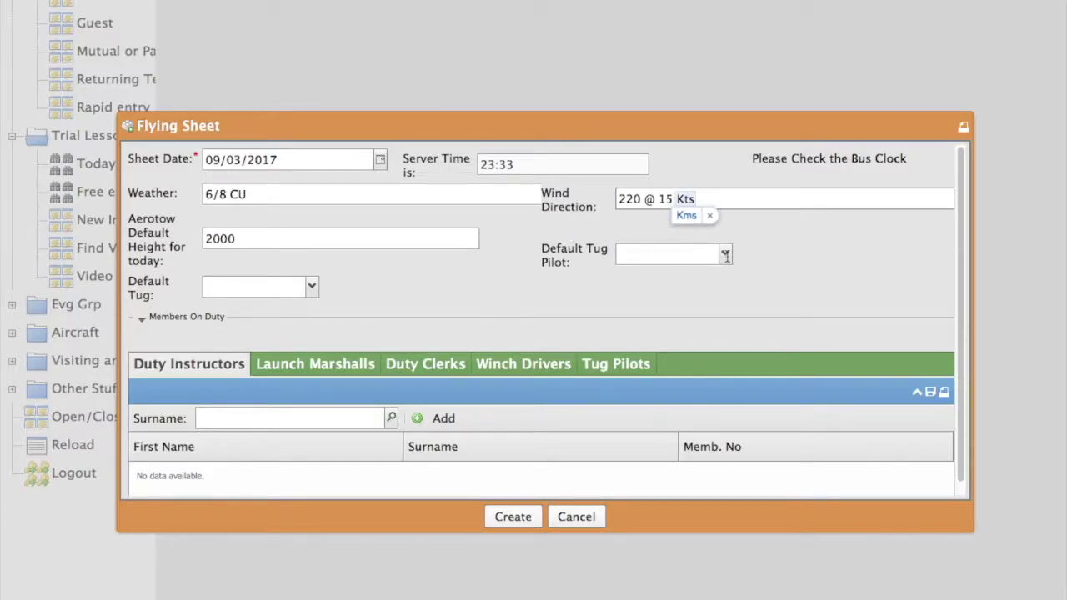
Choose today's default tug pilot and C-GGDK Piper Pawnee as the default tug.
left_click(726, 255)
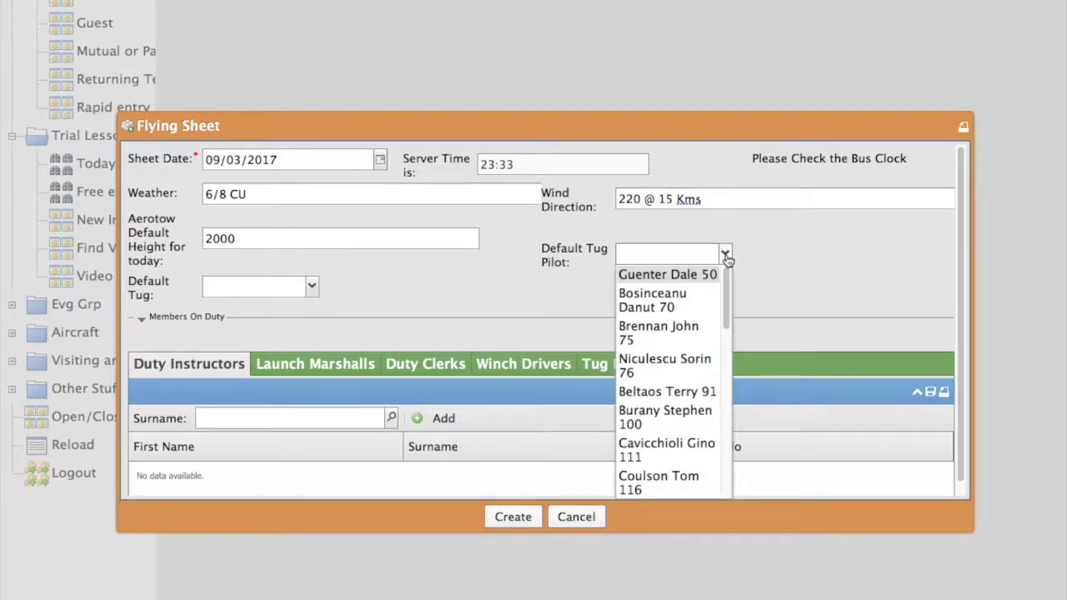
left_click(654, 334)
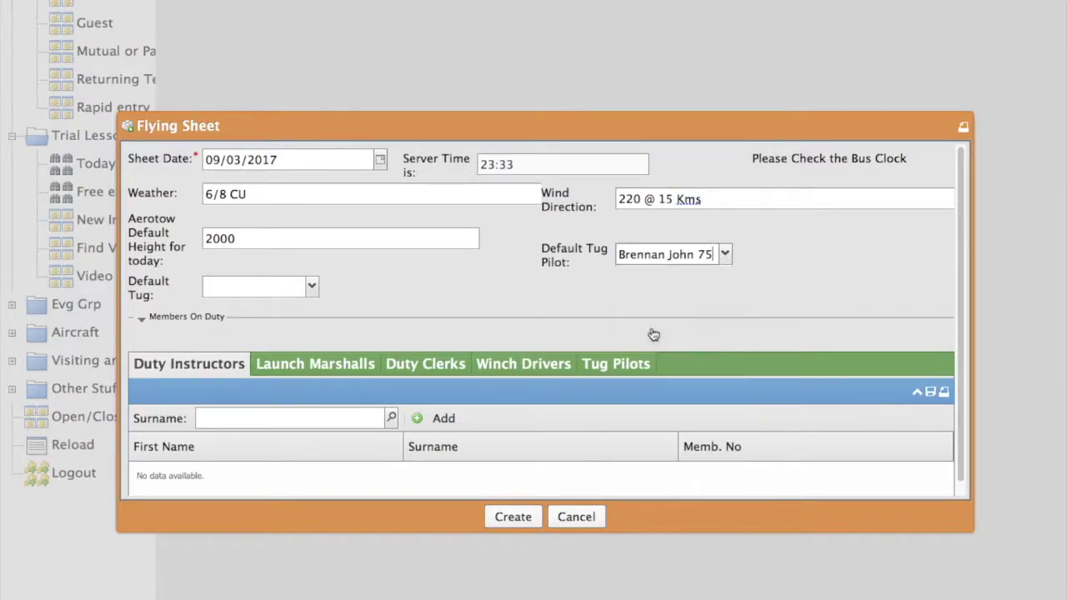
left_click(312, 288)
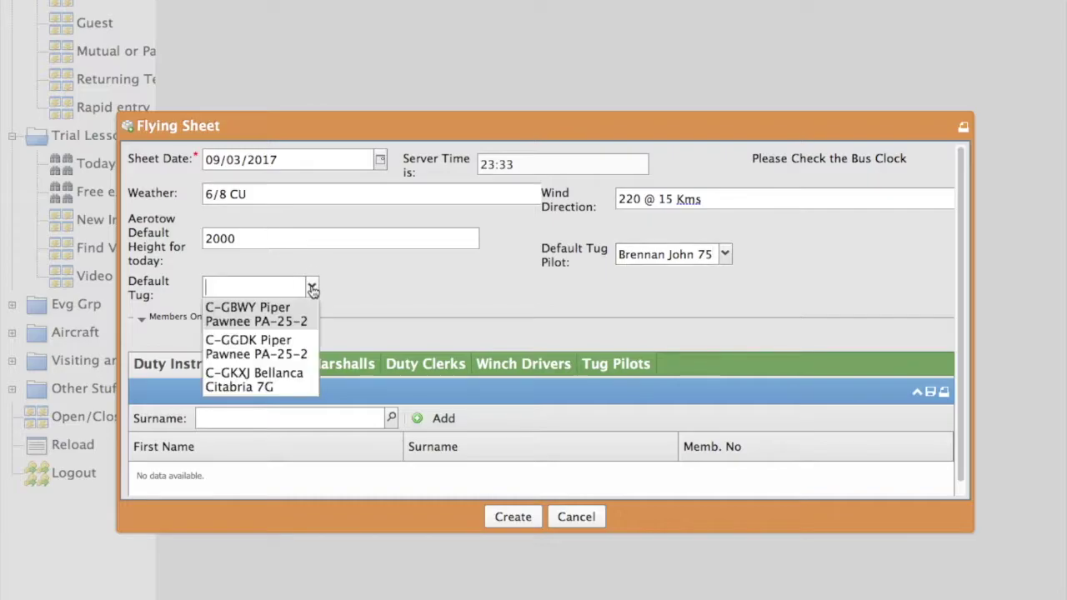
left_click(238, 355)
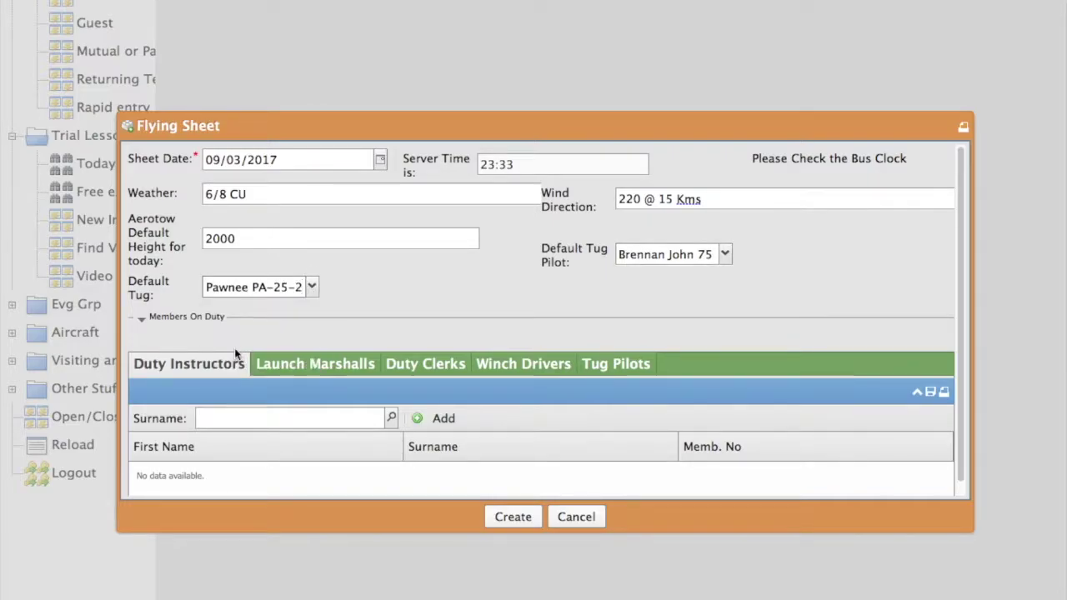
left_click(960, 392)
left_click_drag(960, 392, 947, 465)
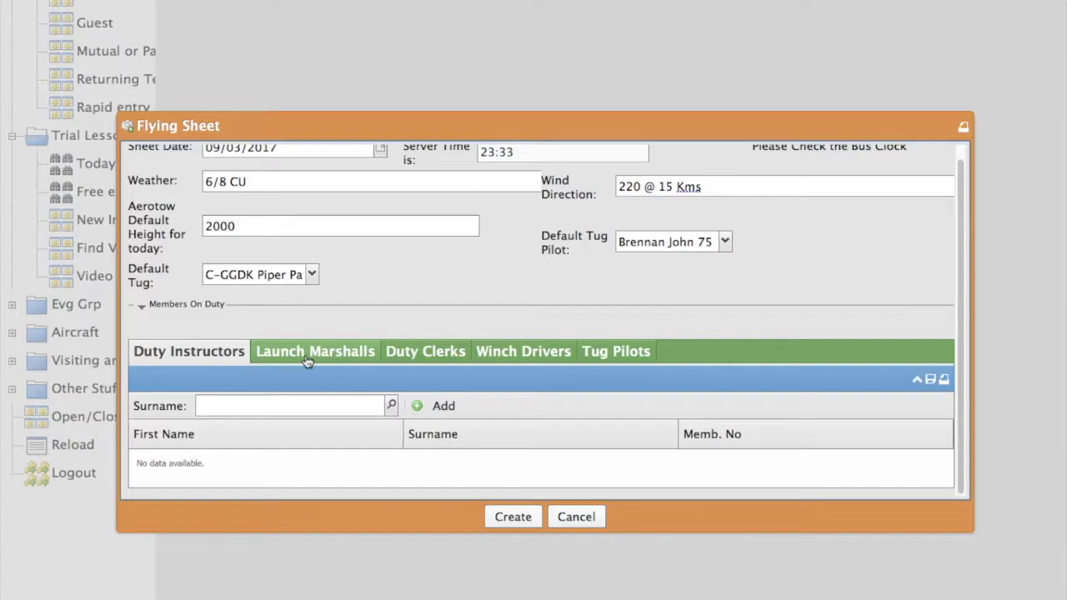
Add both full instructors as duty instructors, leaving the tug pilot out.
left_click(437, 406)
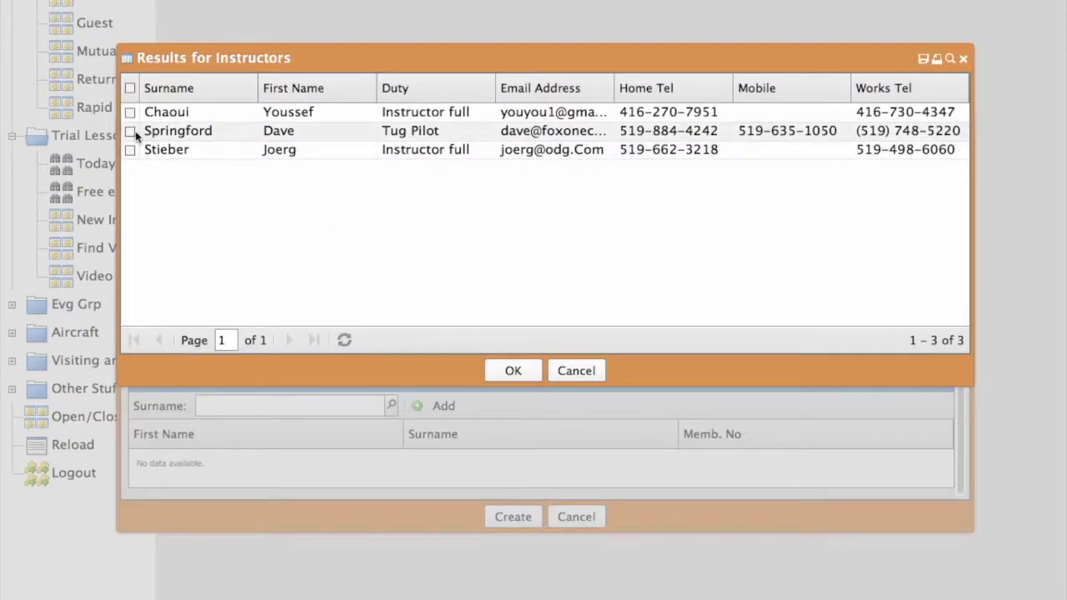
left_click(130, 132)
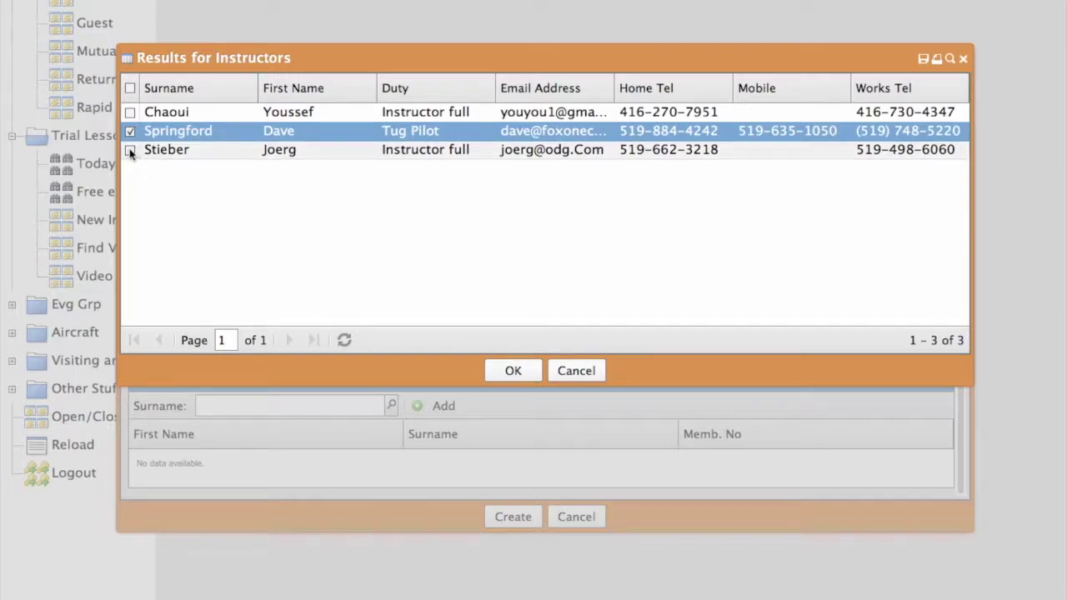
left_click(130, 150)
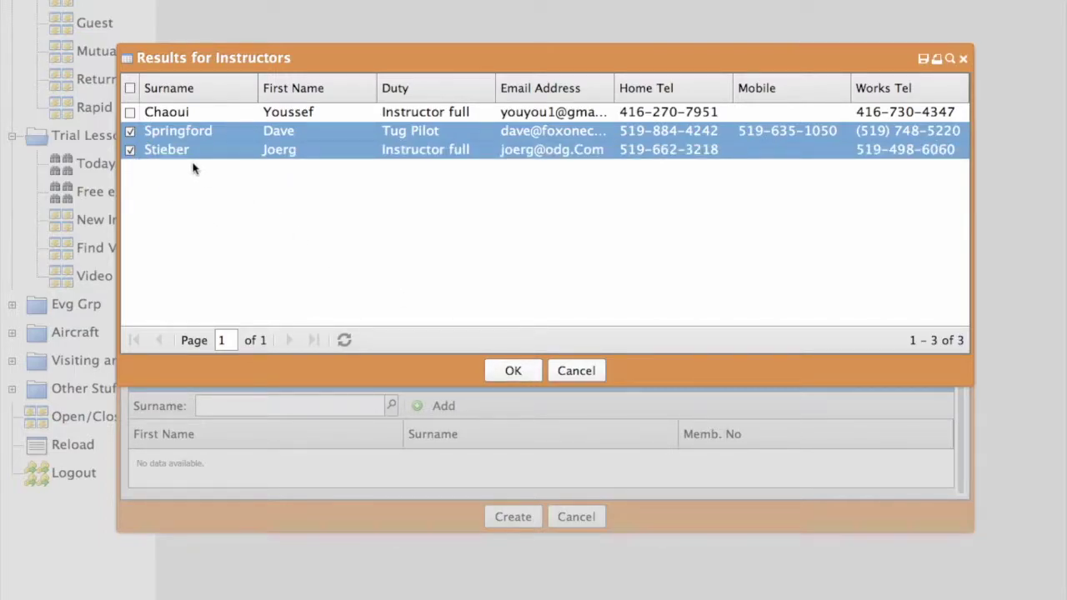
left_click(130, 132)
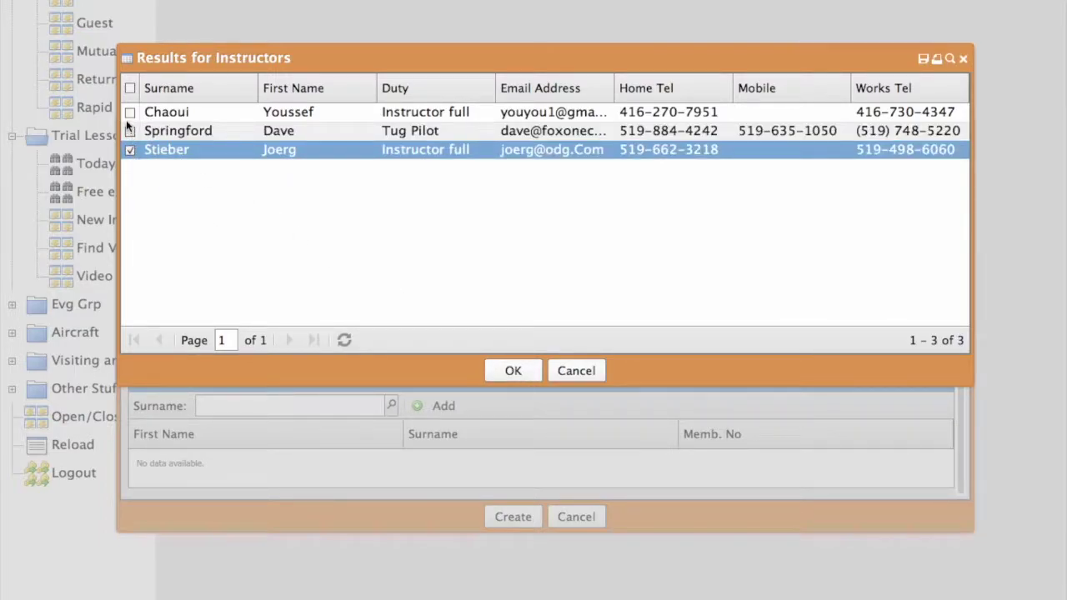
left_click(130, 112)
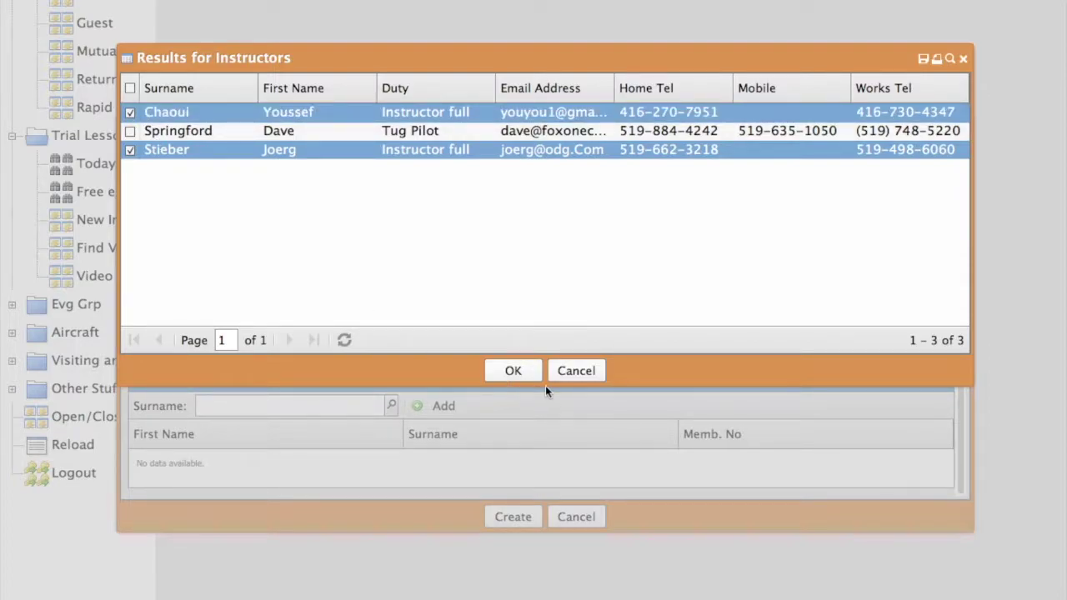
left_click(512, 370)
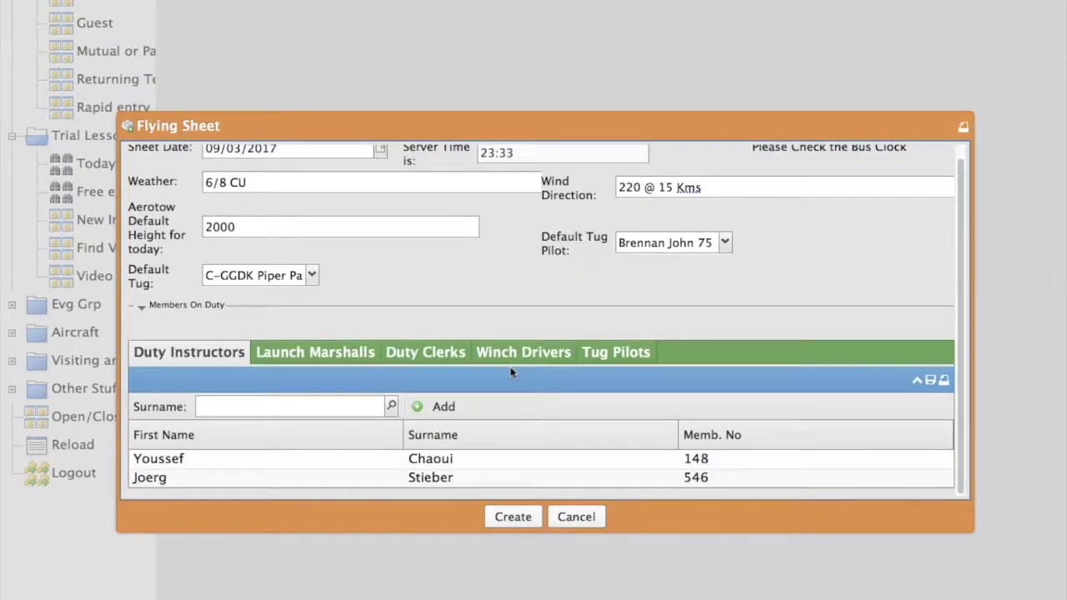
On the Launch Marshalls tab, search the member by surname and add them as launch marshal.
left_click(326, 354)
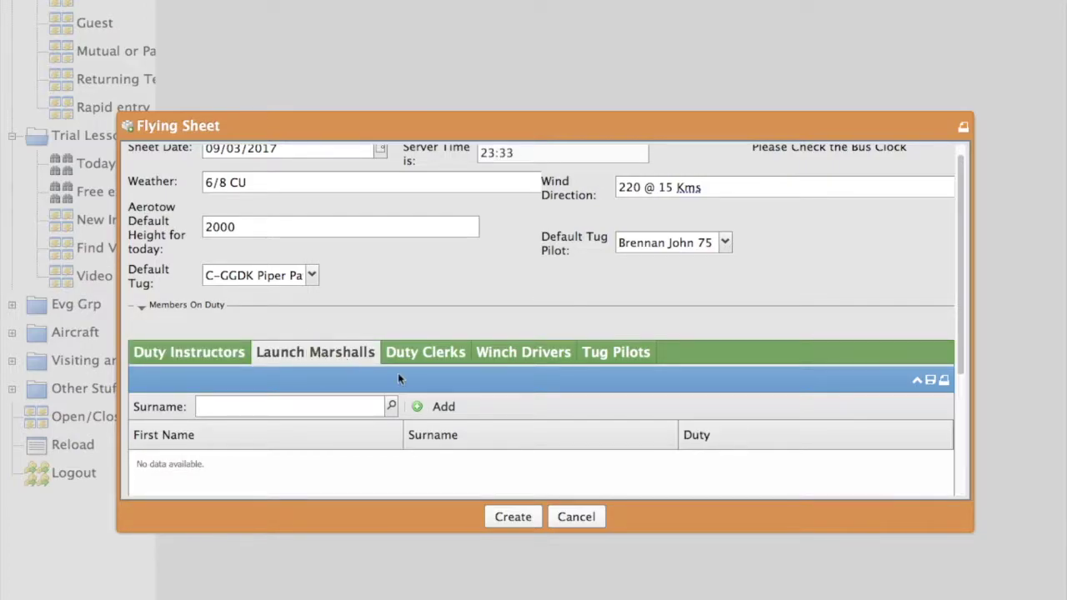
scroll(400, 407, "down", 1)
left_click(421, 399)
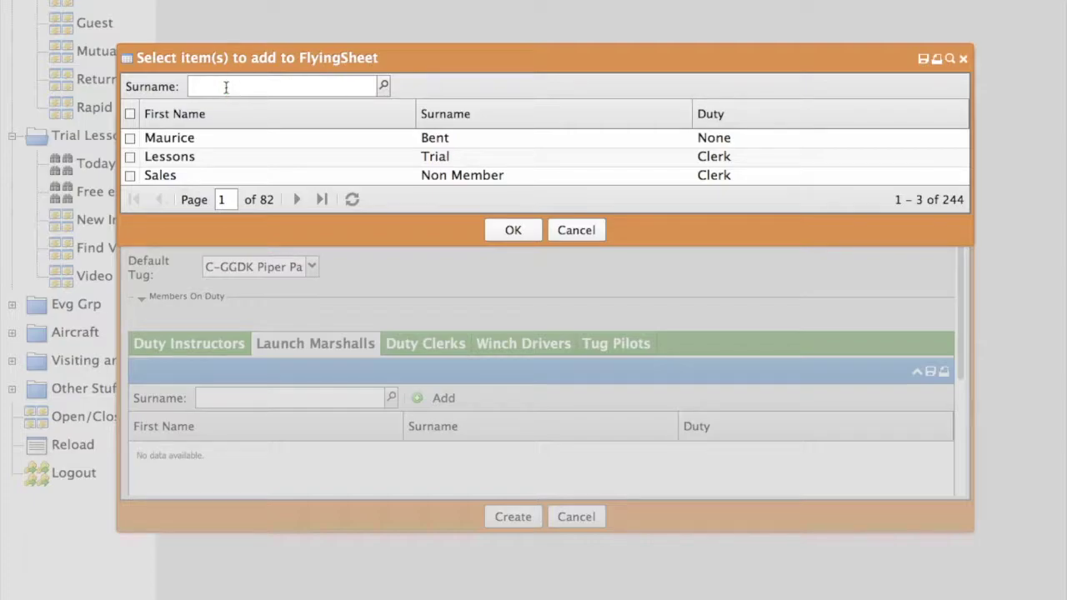
right_click(226, 87)
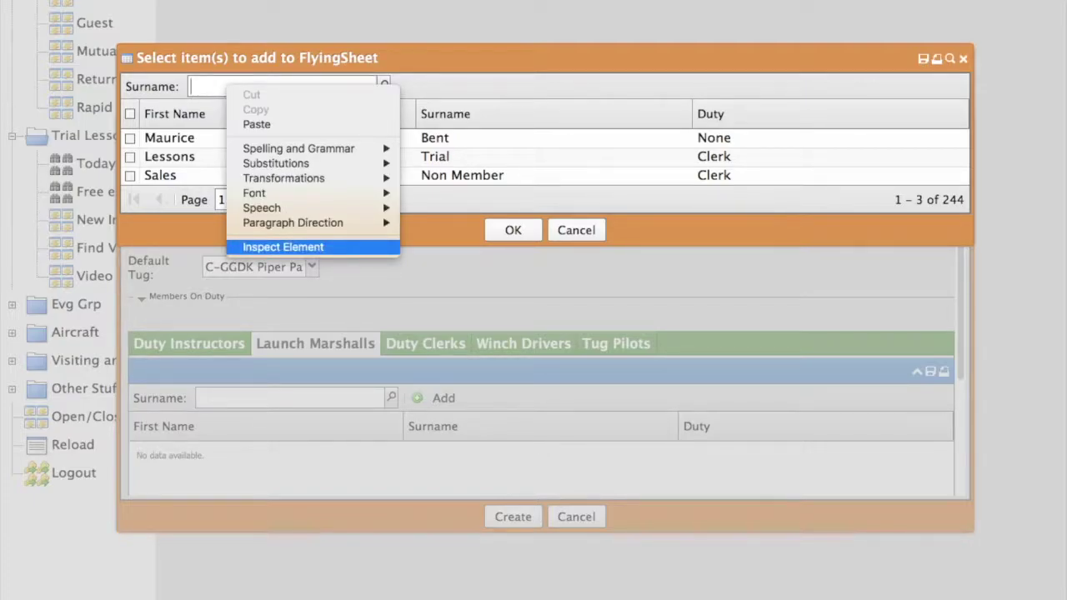
left_click(214, 84)
left_click(215, 84)
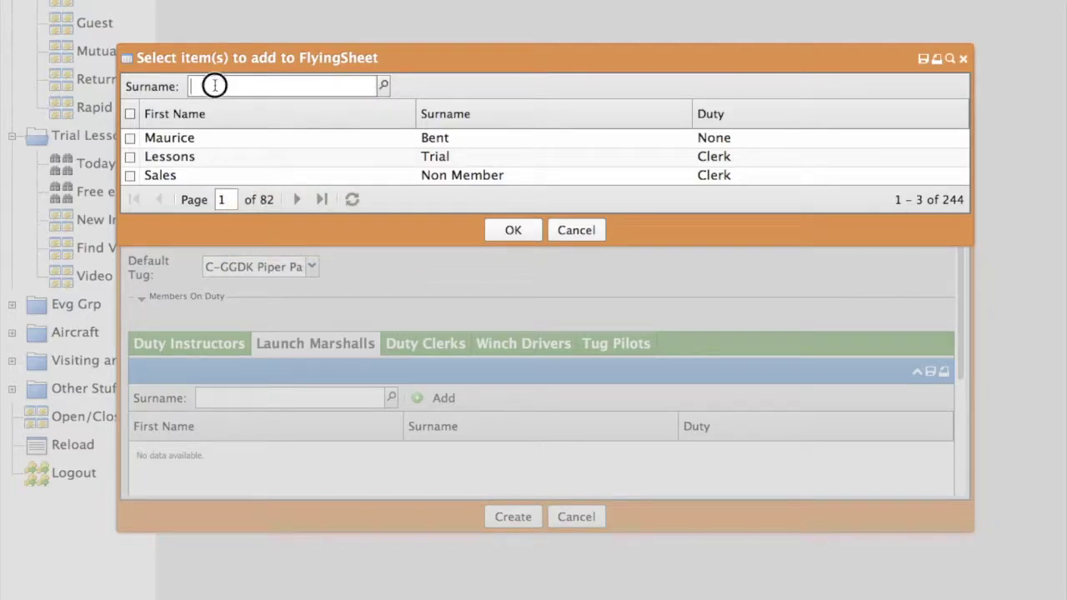
type("ibra")
left_click(383, 86)
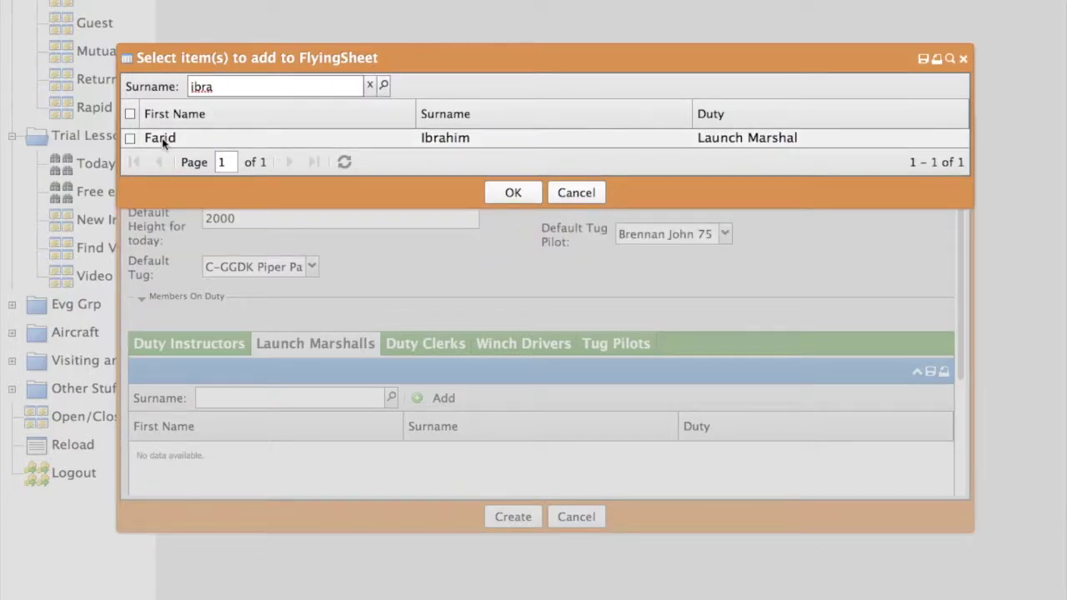
left_click(130, 139)
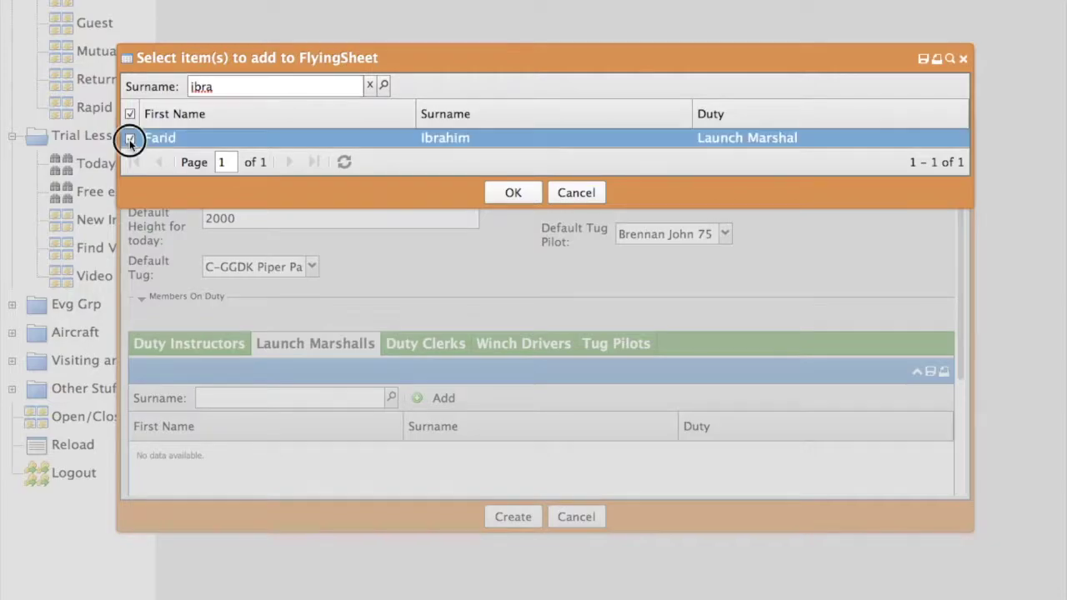
left_click(508, 199)
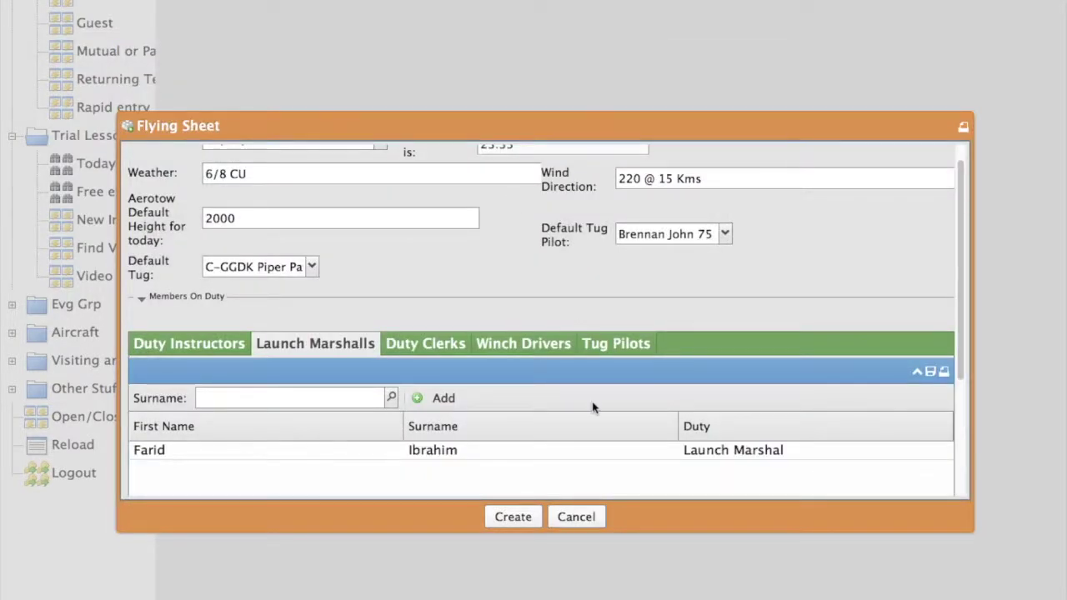
Create today's flying sheet and enter the pupil in a new flight log.
left_click(512, 517)
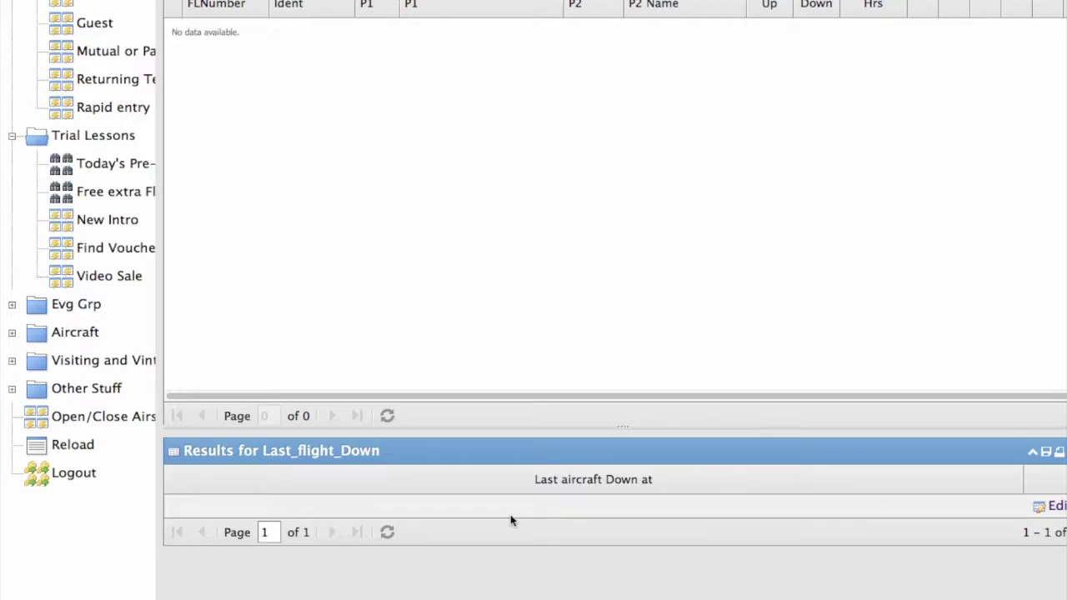
left_click(95, 4)
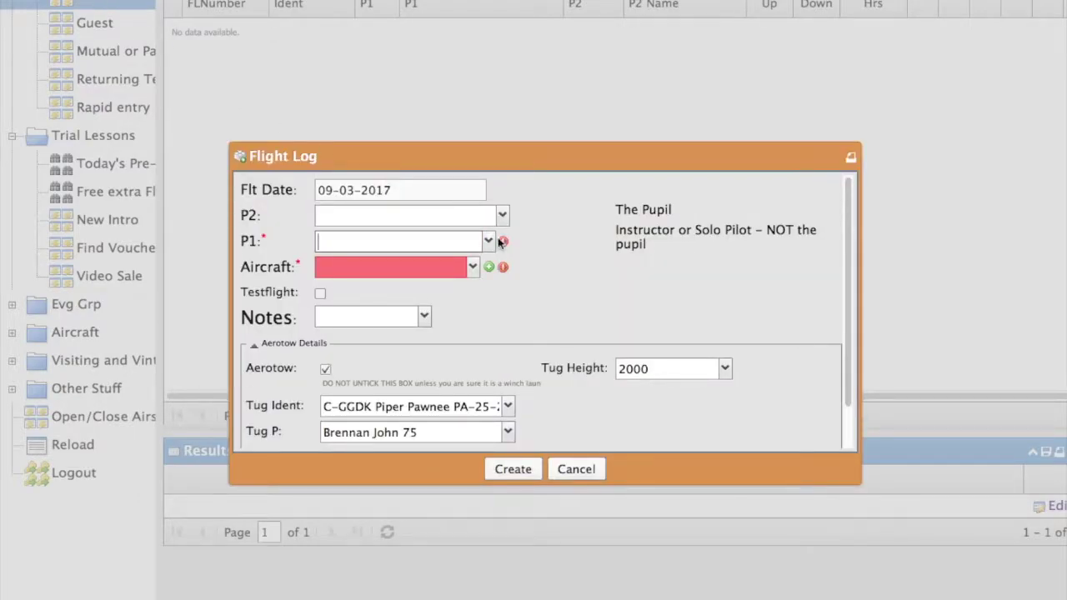
left_click(392, 219)
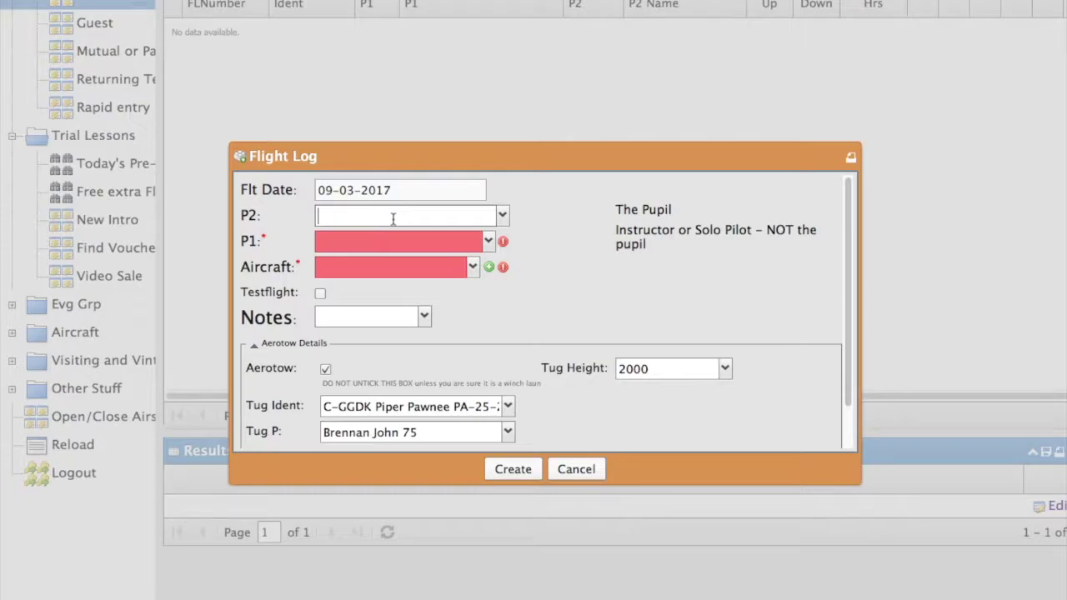
type("pinto")
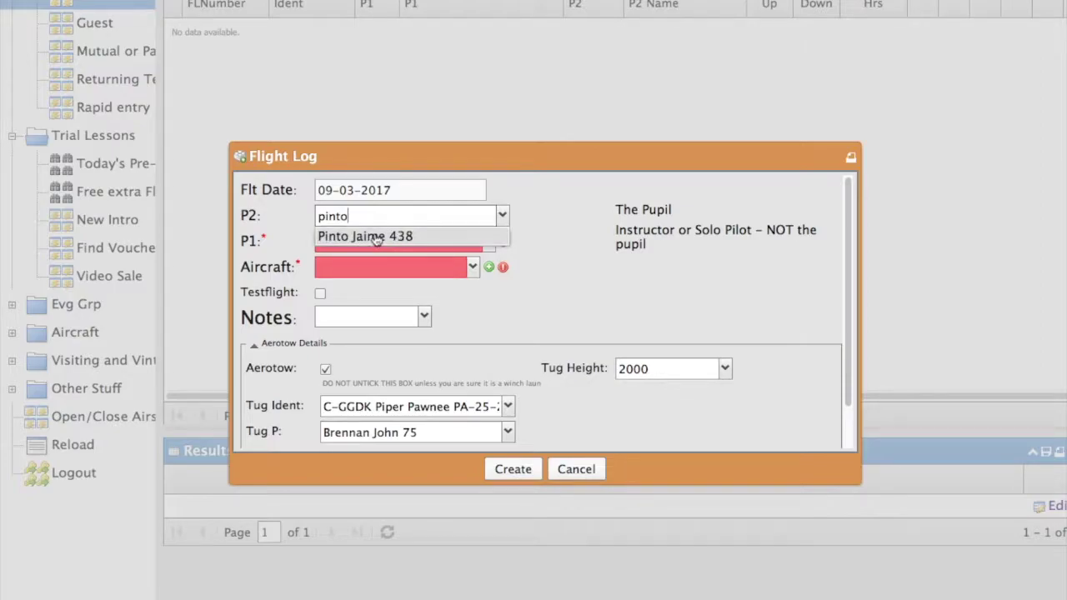
left_click(377, 238)
Set the instructor as P1 and glider C-FUZH Schleicher ASK-21.
left_click(345, 241)
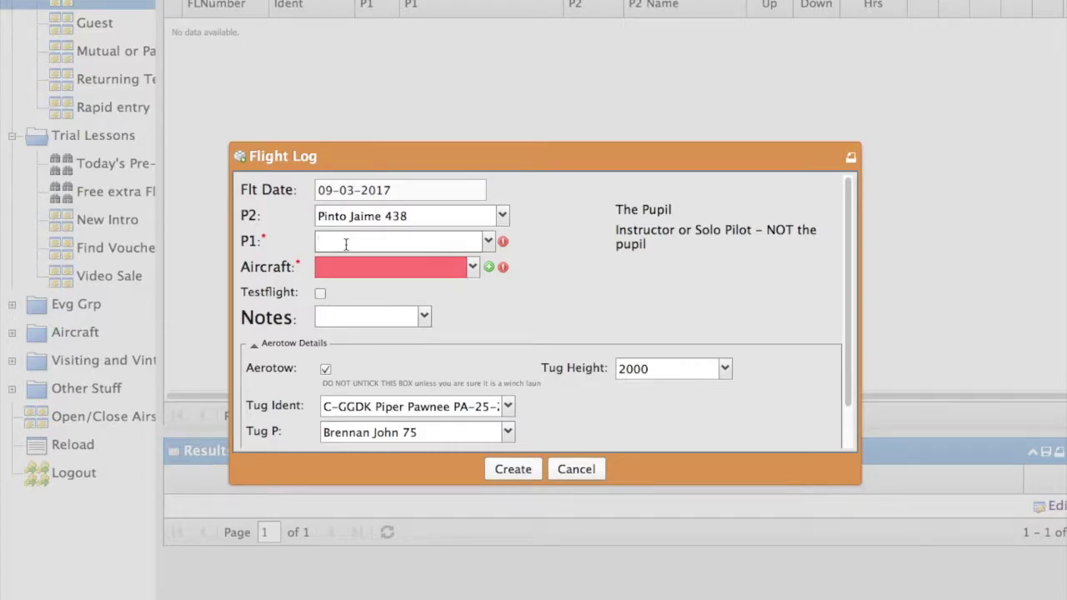
type("Sprin")
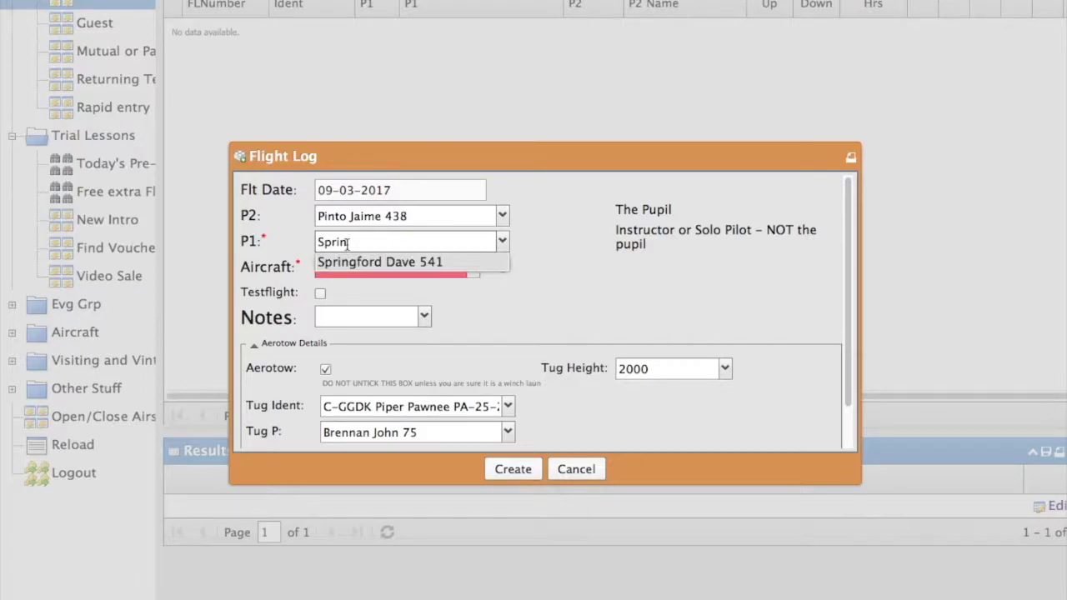
left_click(341, 259)
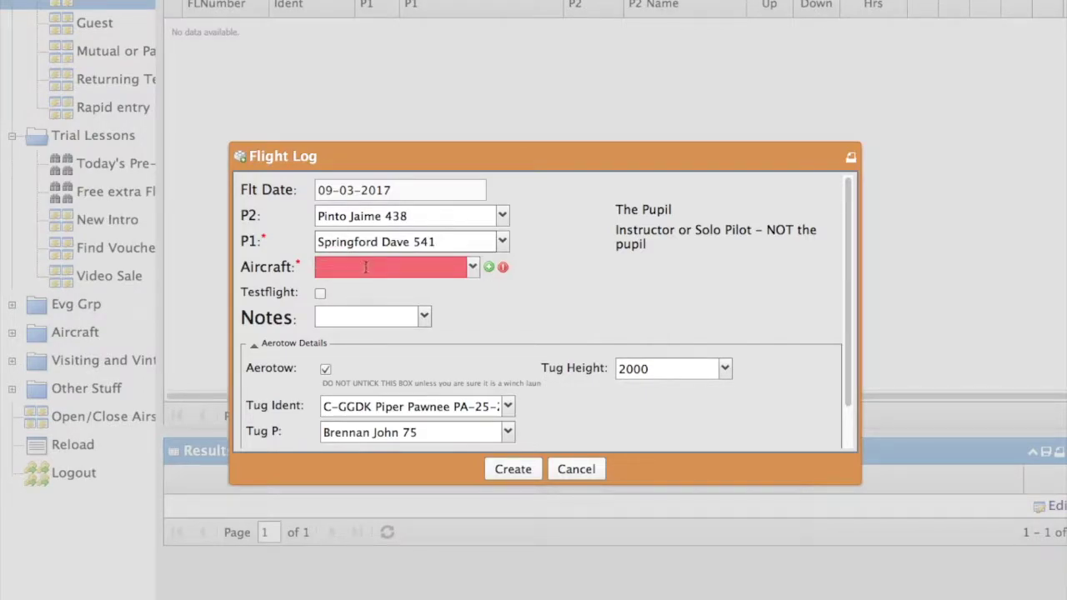
left_click(364, 267)
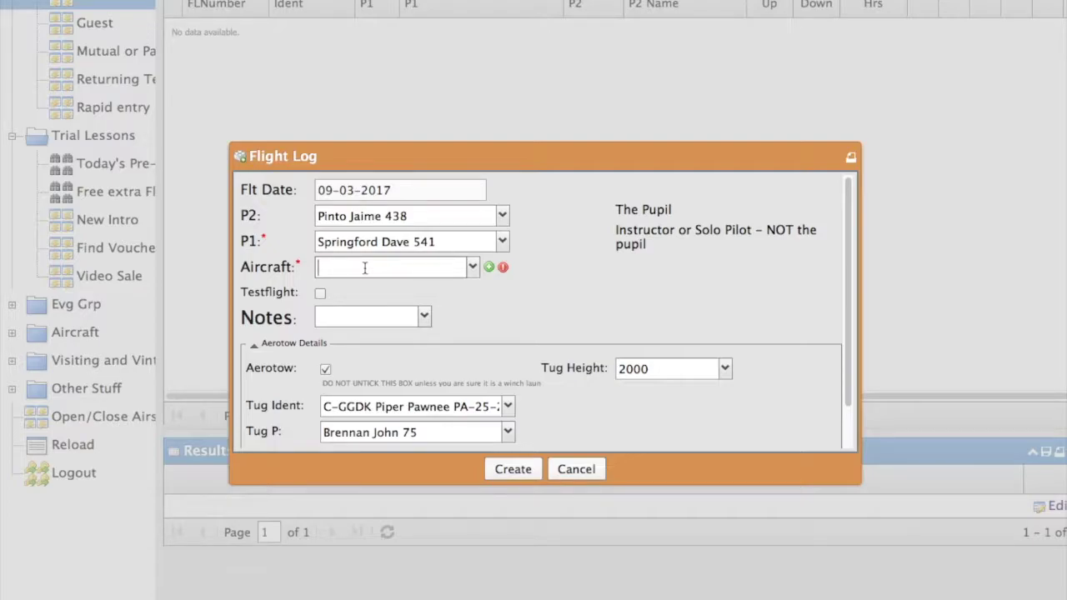
type("c-")
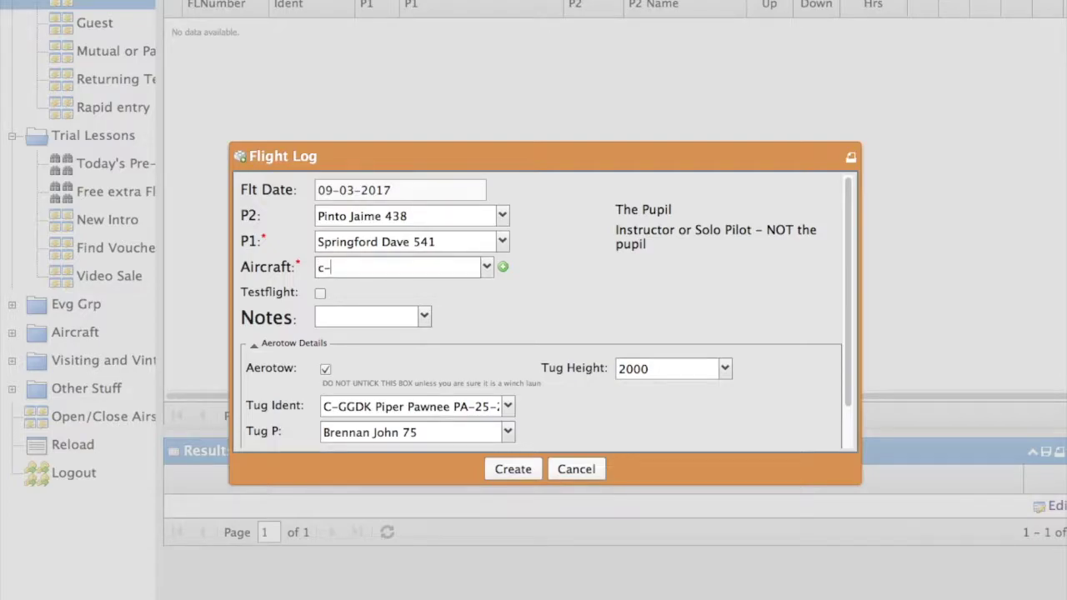
left_click(396, 310)
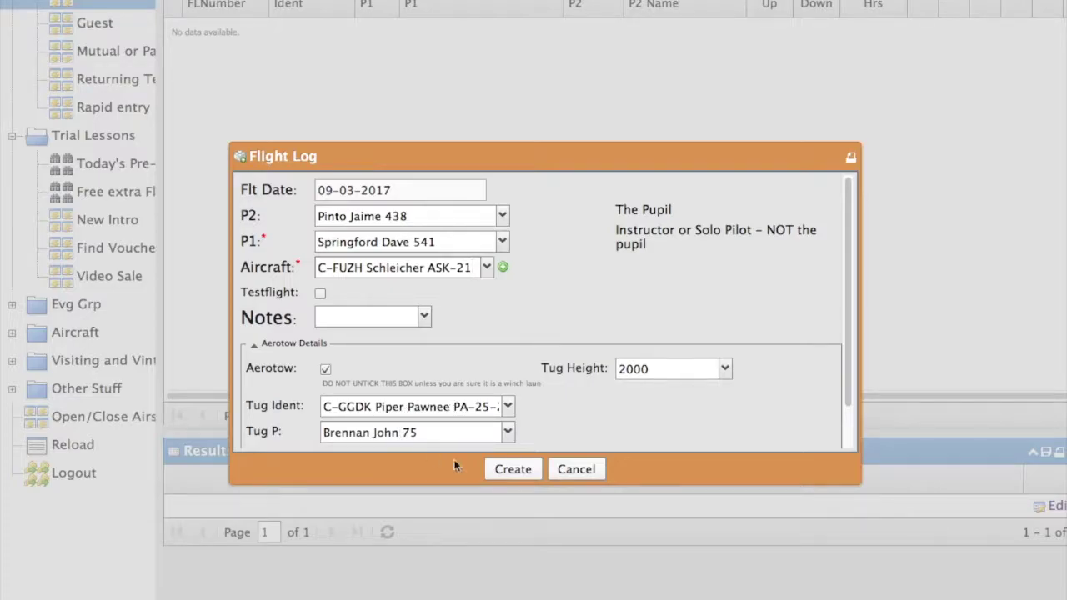
Create flight 2017-58, review its alerts, and launch it with Up time 18:41.
left_click(513, 469)
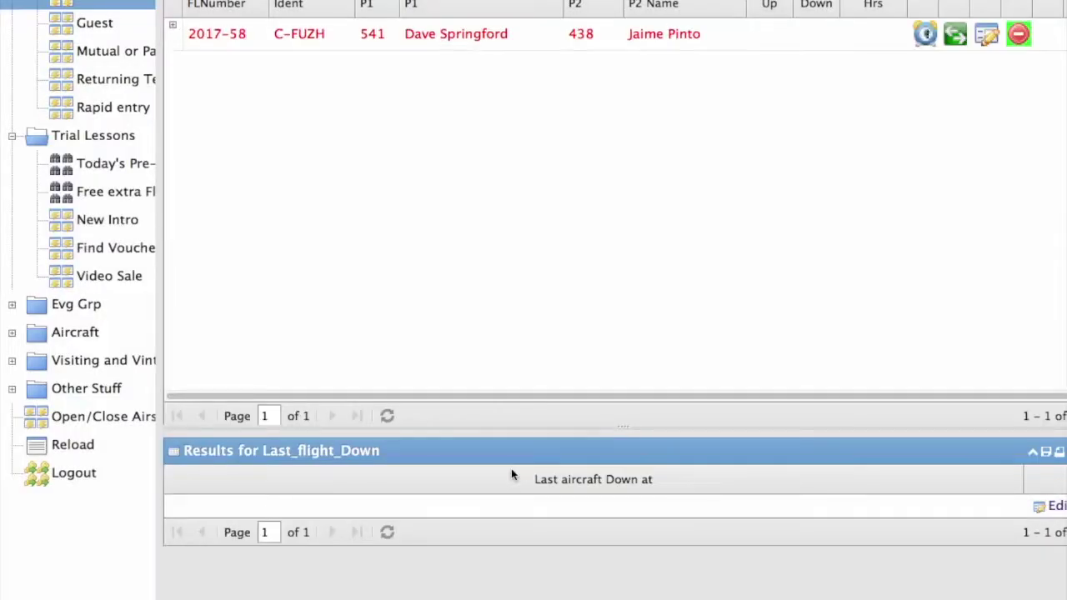
left_click(173, 29)
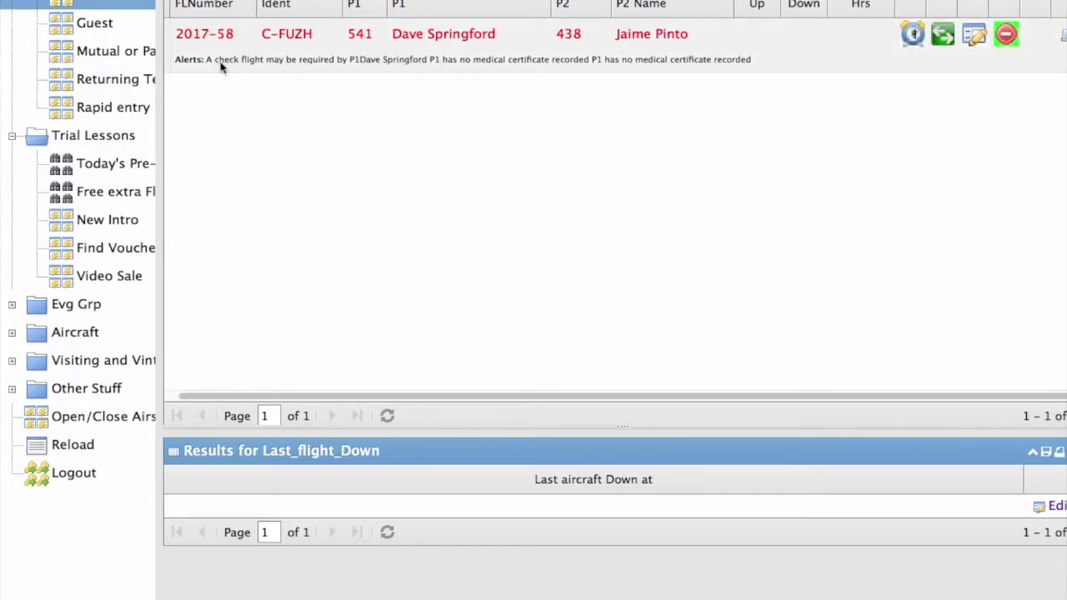
left_click_drag(245, 397, 198, 398)
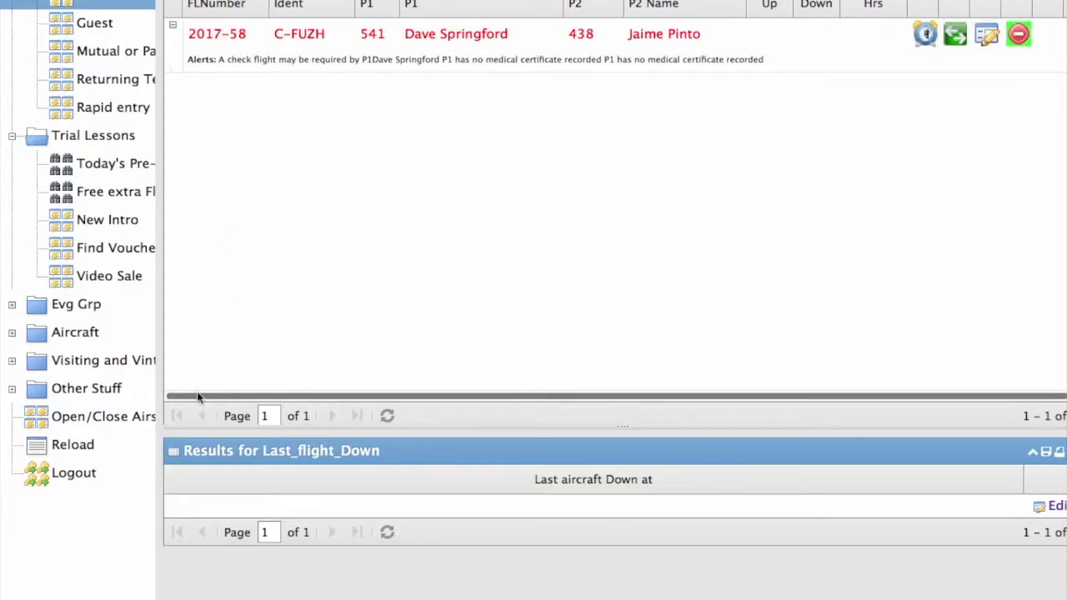
left_click(173, 29)
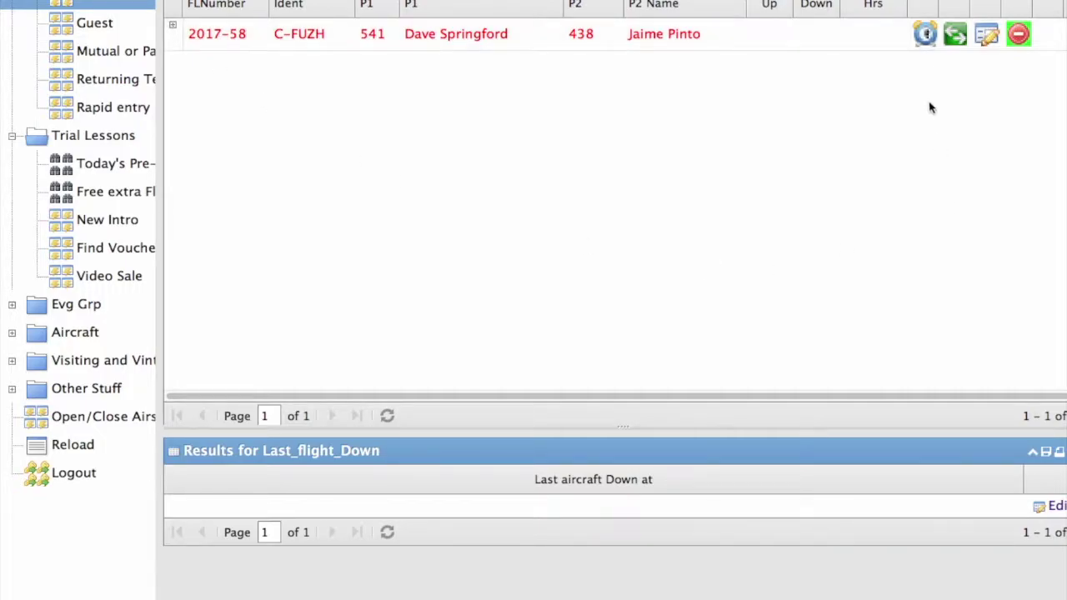
left_click(926, 35)
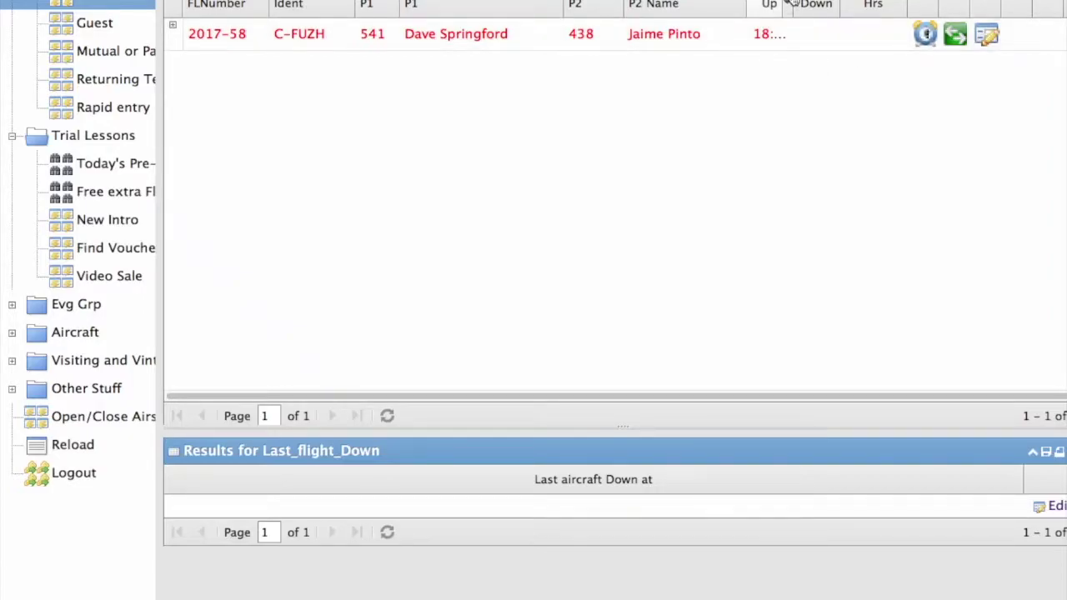
left_click_drag(793, 5, 813, 3)
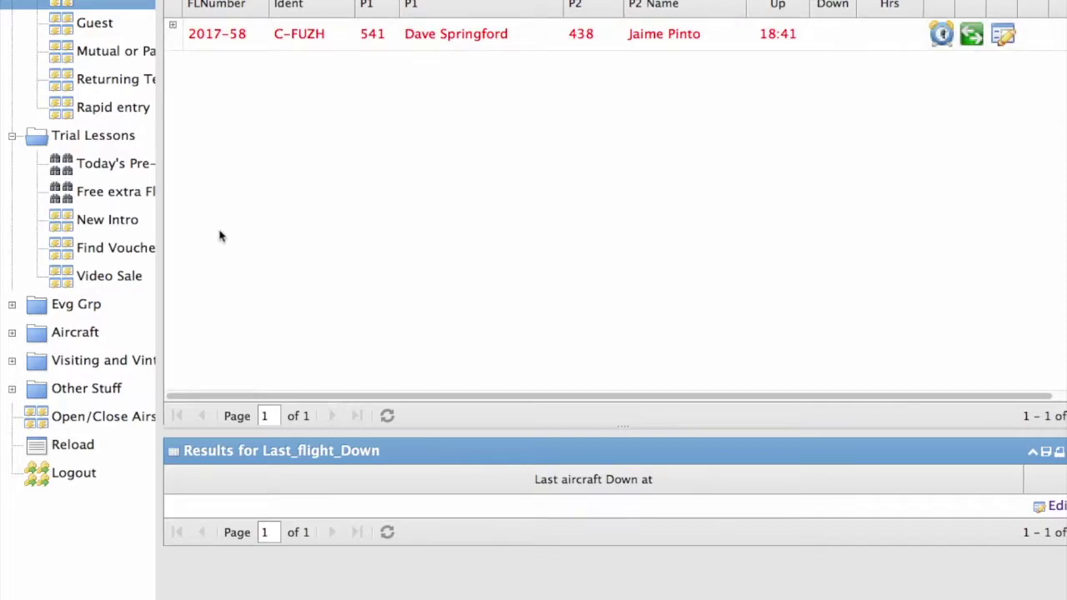
Start a trial-lesson sale for INT-WE Introductory Flight Weekend and enter the buyer's name.
left_click(99, 225)
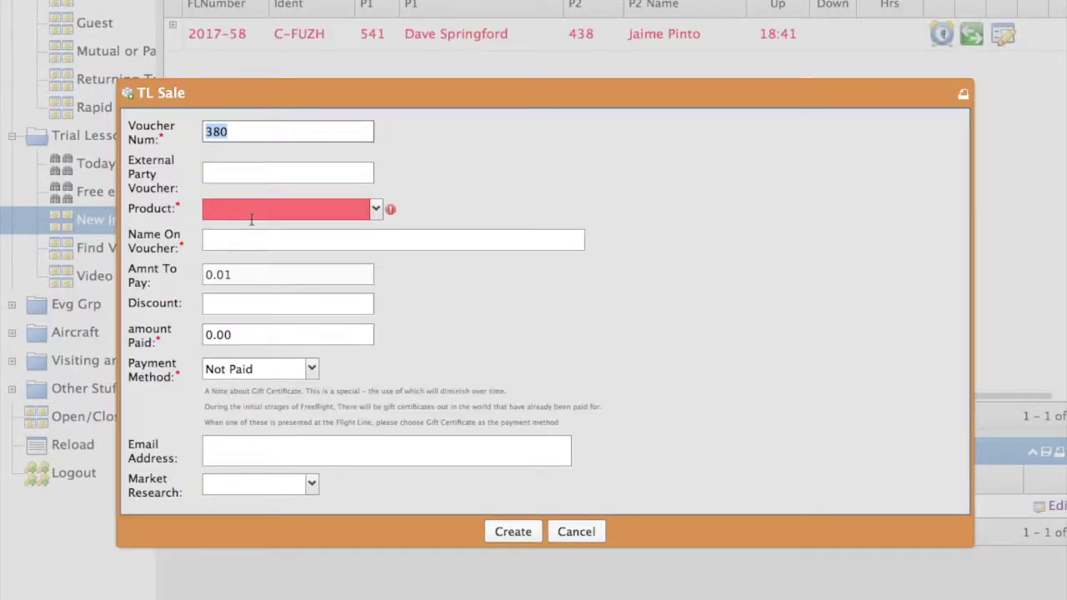
left_click(379, 210)
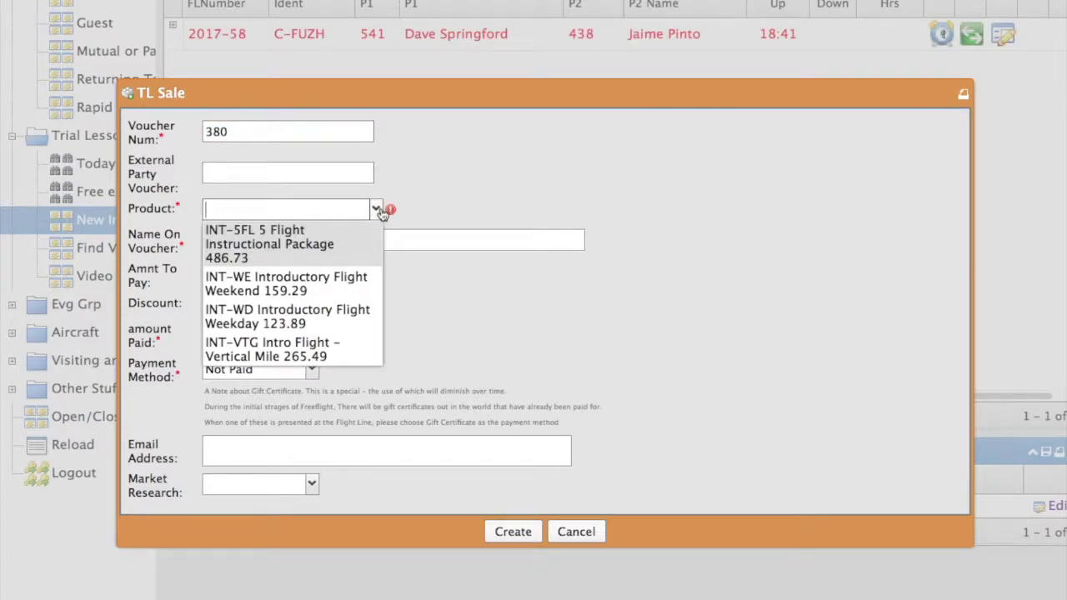
left_click(264, 286)
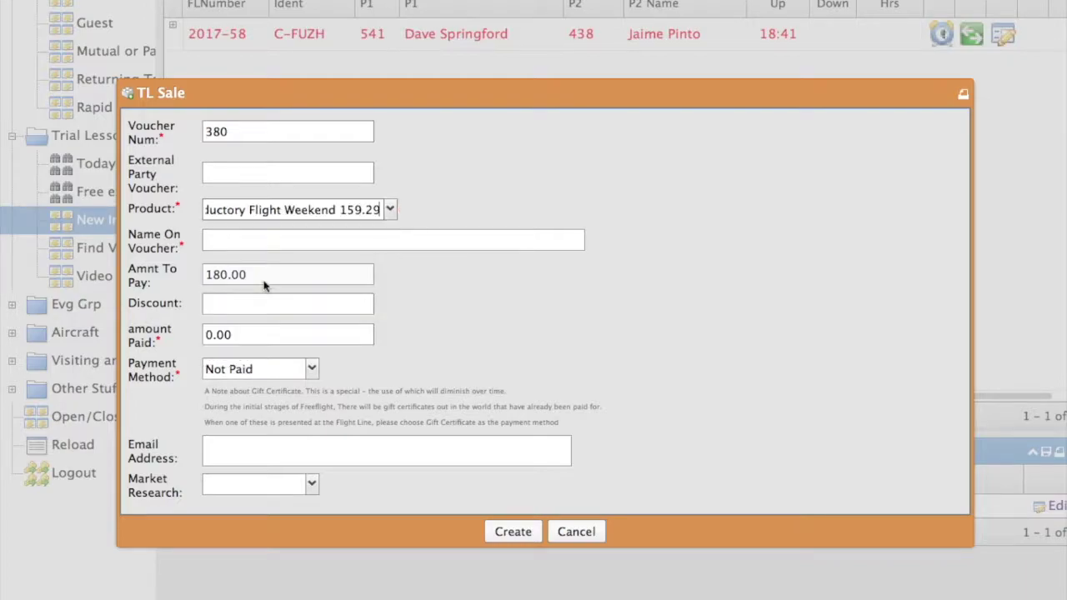
left_click(234, 242)
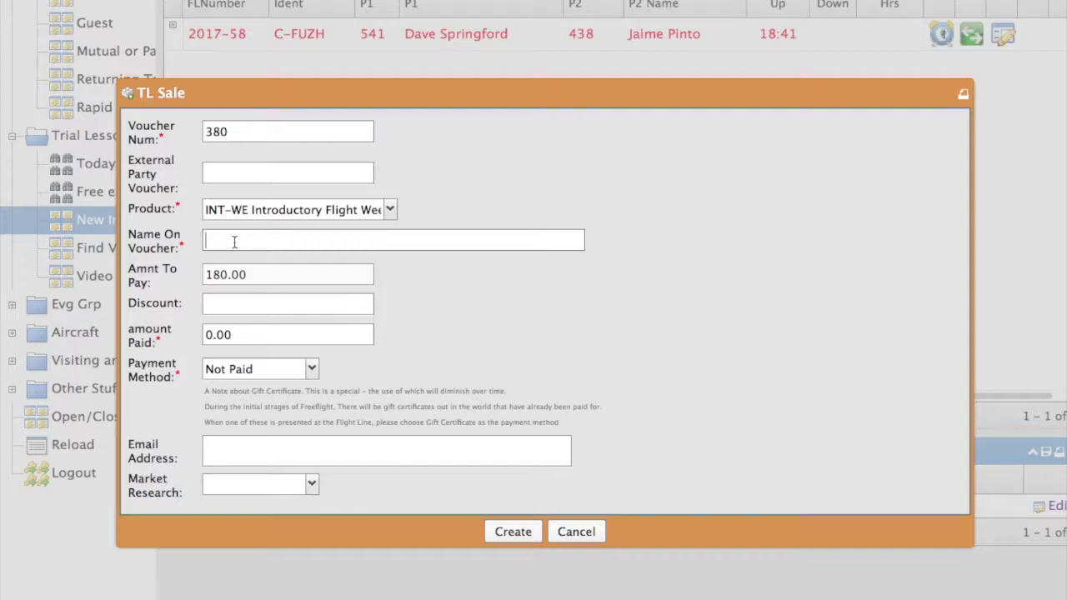
Record Debit Card payment, card's last four digits, buyer's e-mail and Friend source, then create the sale.
left_click(313, 370)
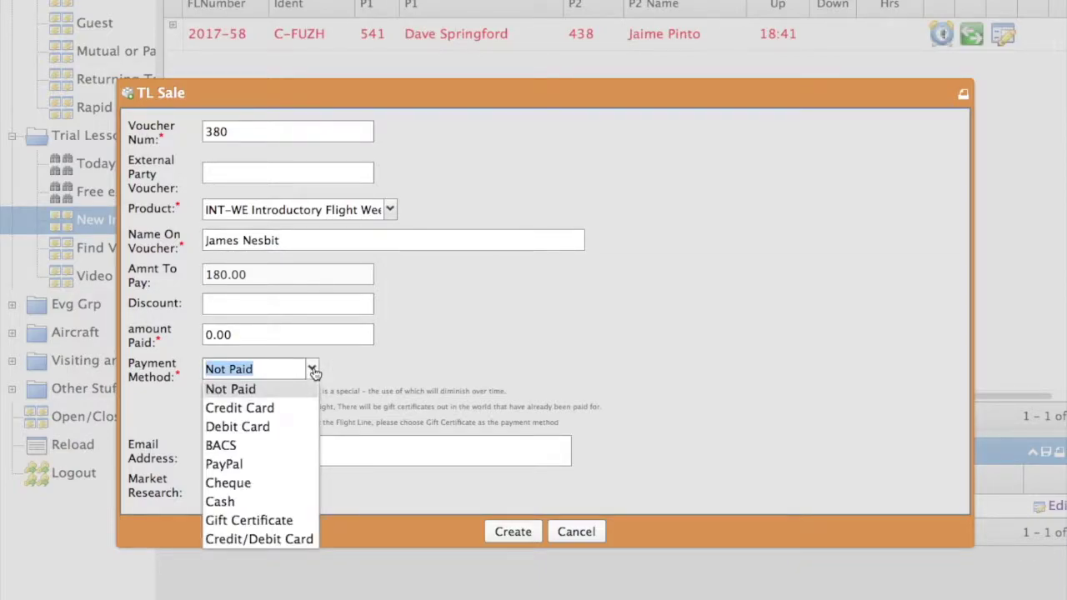
left_click(225, 430)
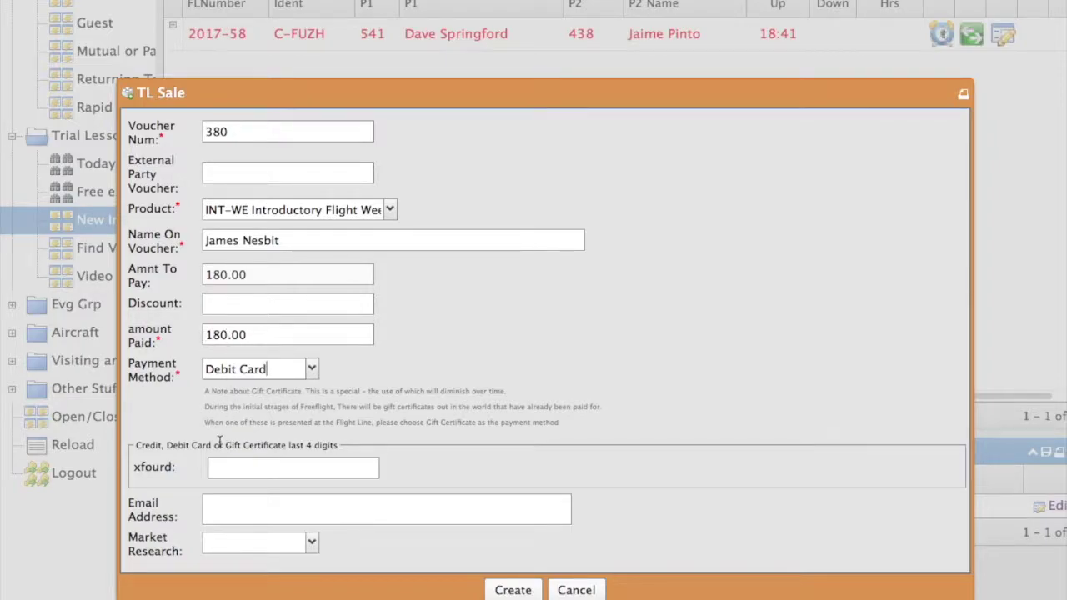
left_click(225, 469)
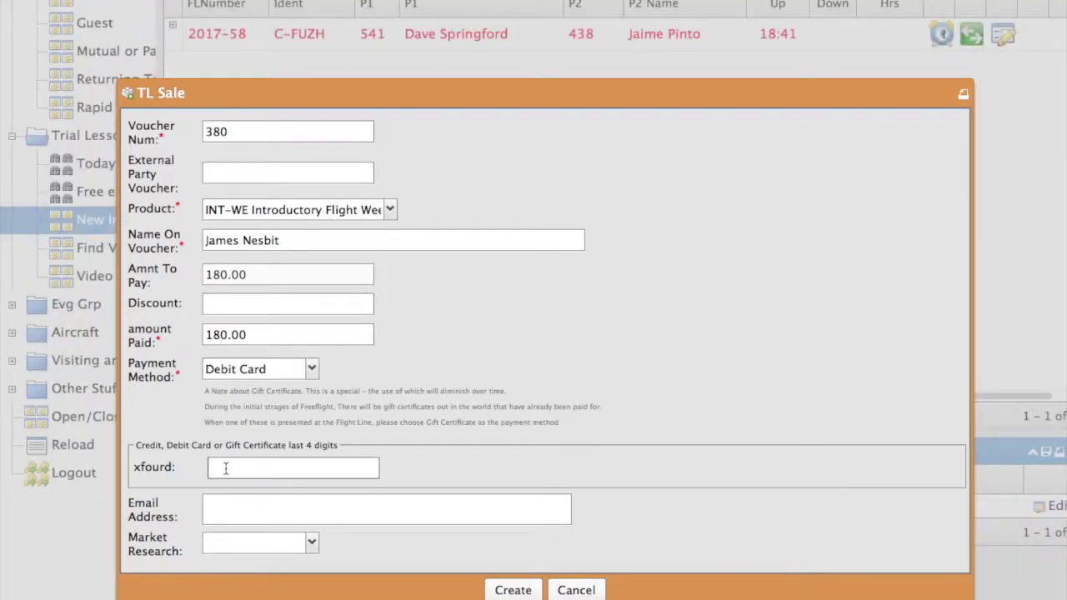
type("6547")
left_click(221, 506)
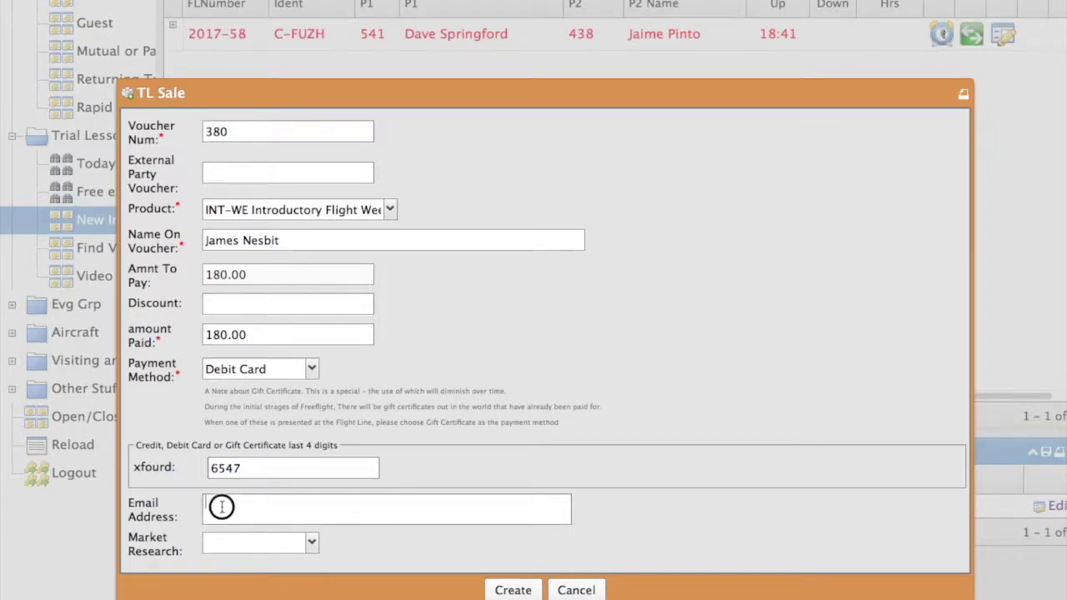
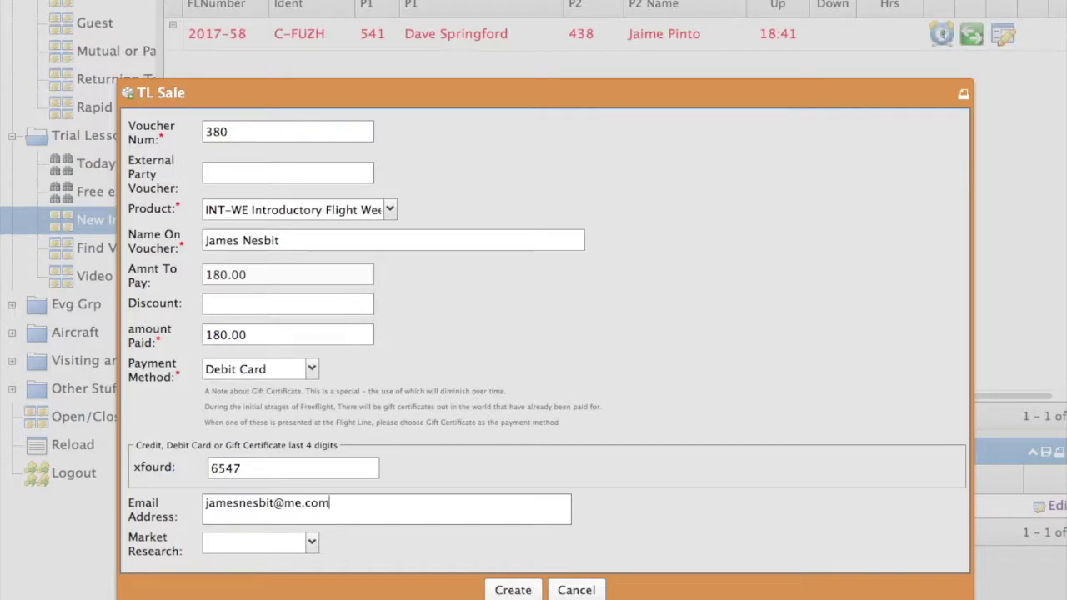
left_click(313, 545)
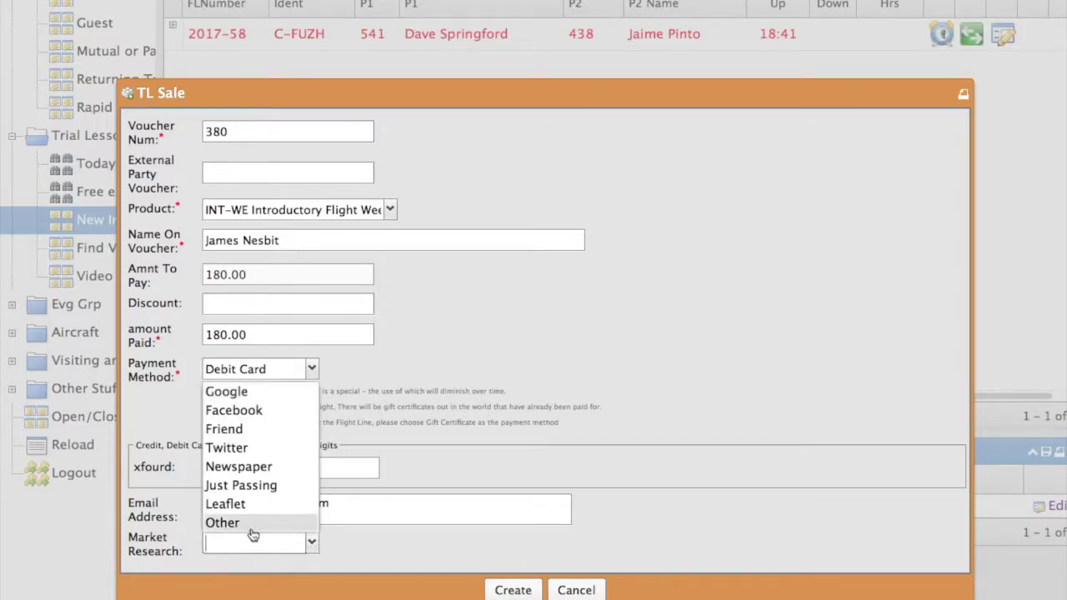
left_click(239, 432)
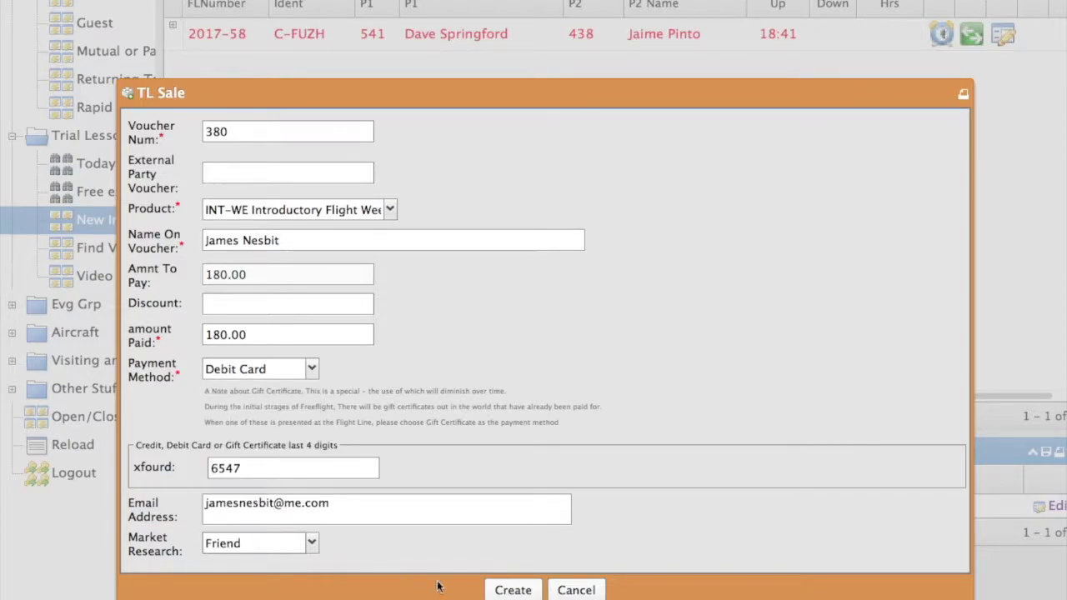
left_click(505, 591)
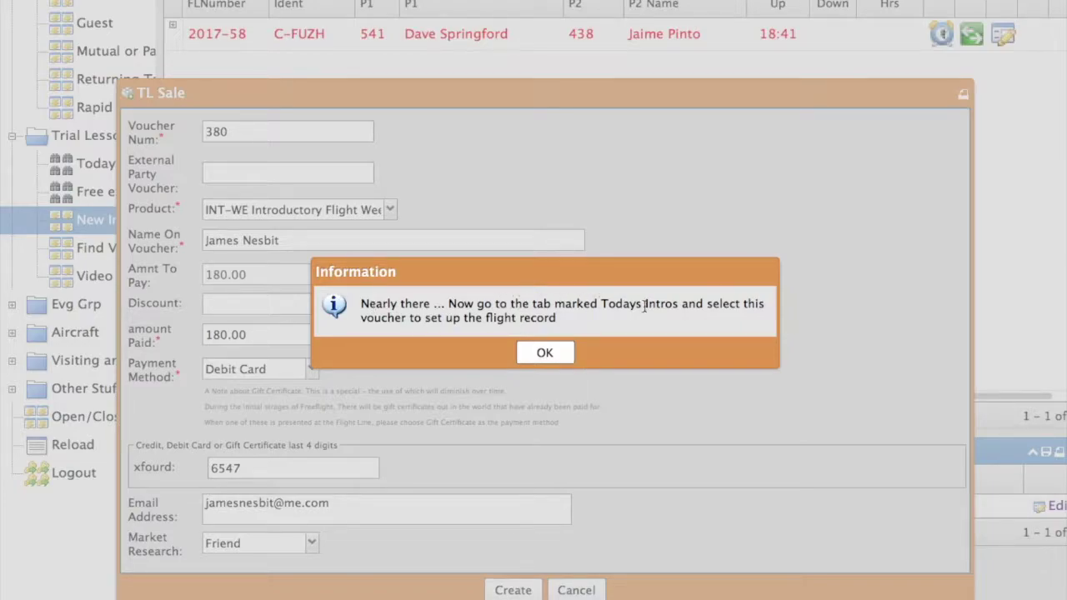
Create flight 2017-60 with the instructor as P1 in glider C-GJXA Puchacz SZD 50-3.
left_click(546, 354)
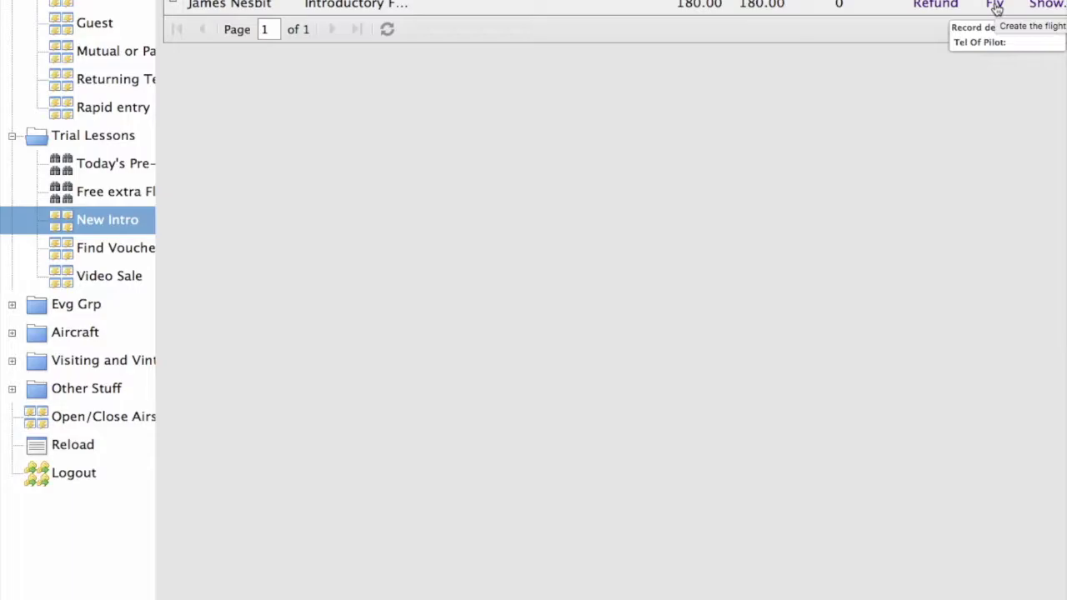
left_click(995, 7)
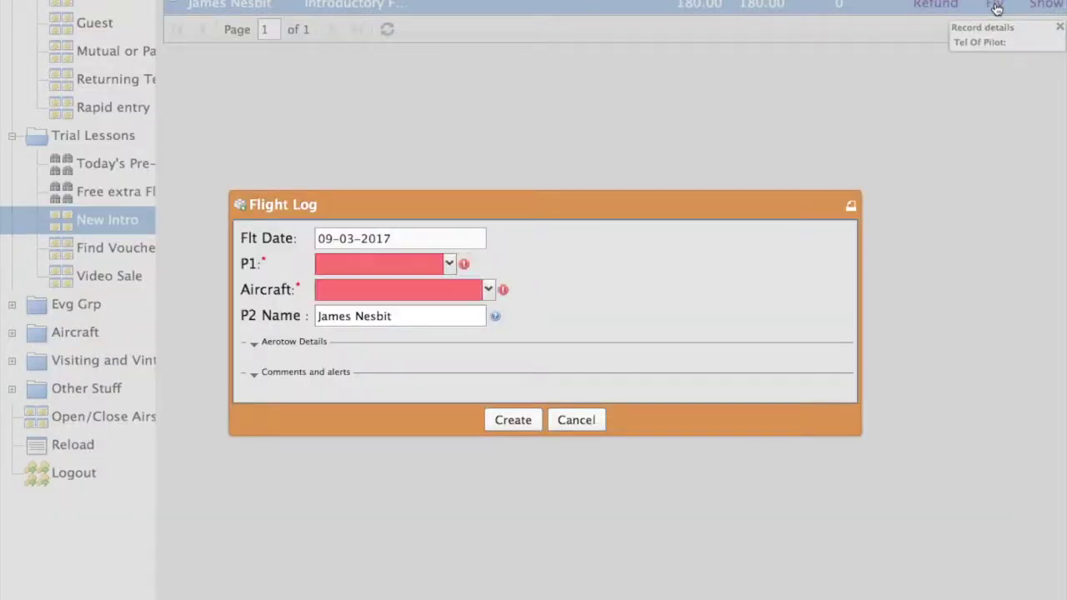
left_click(342, 263)
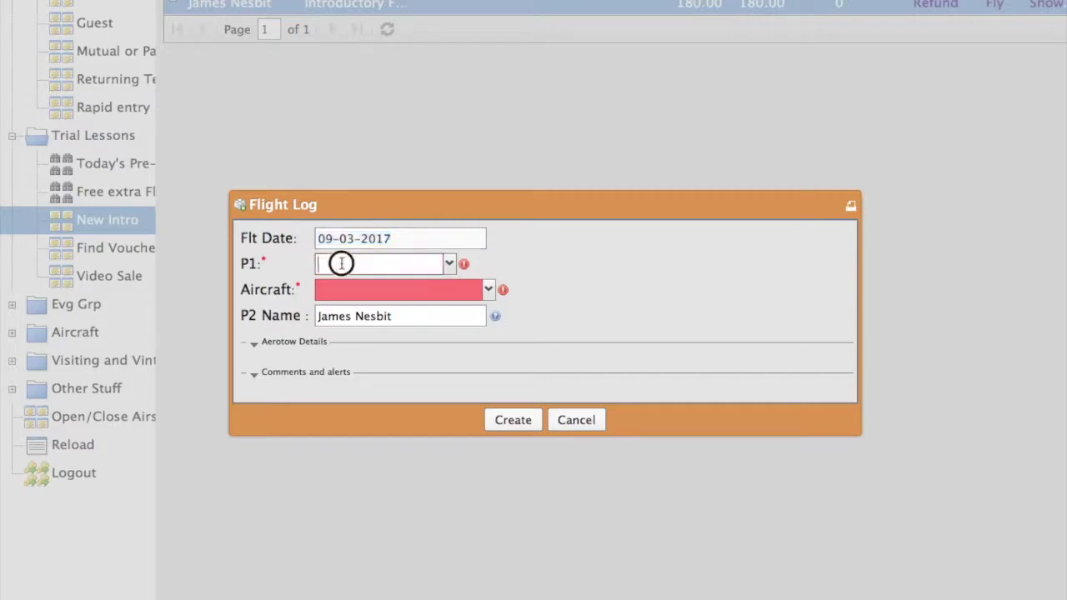
type("ibrah")
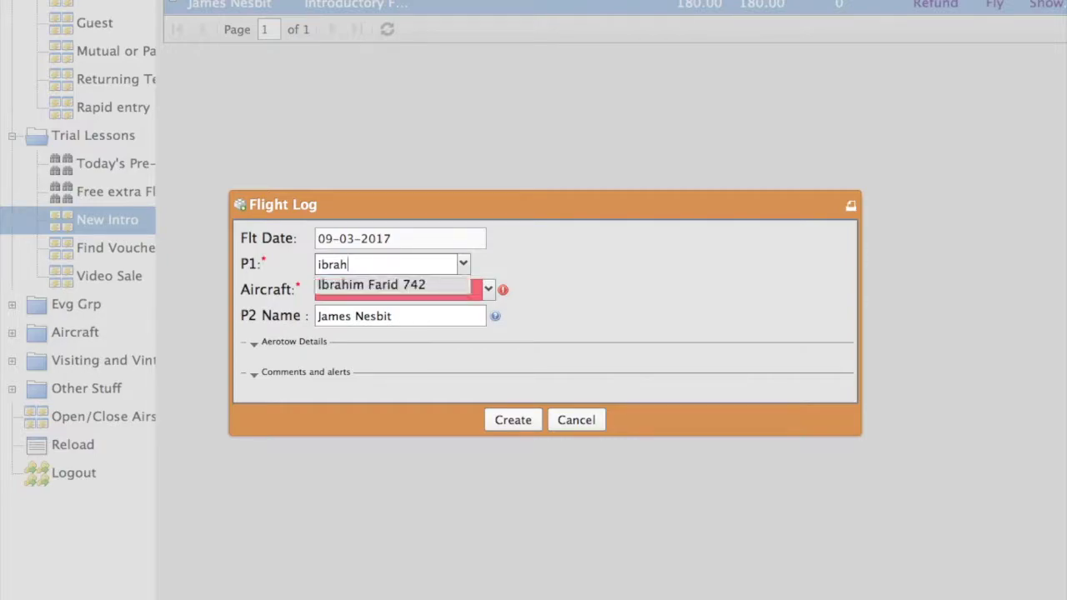
left_click(344, 291)
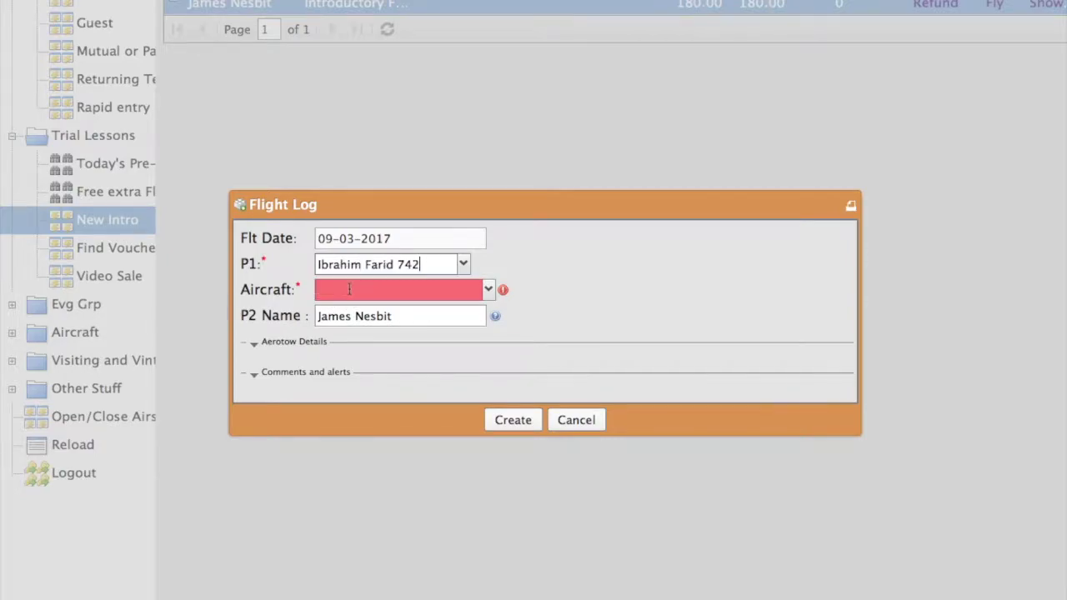
left_click(339, 290)
type("c-")
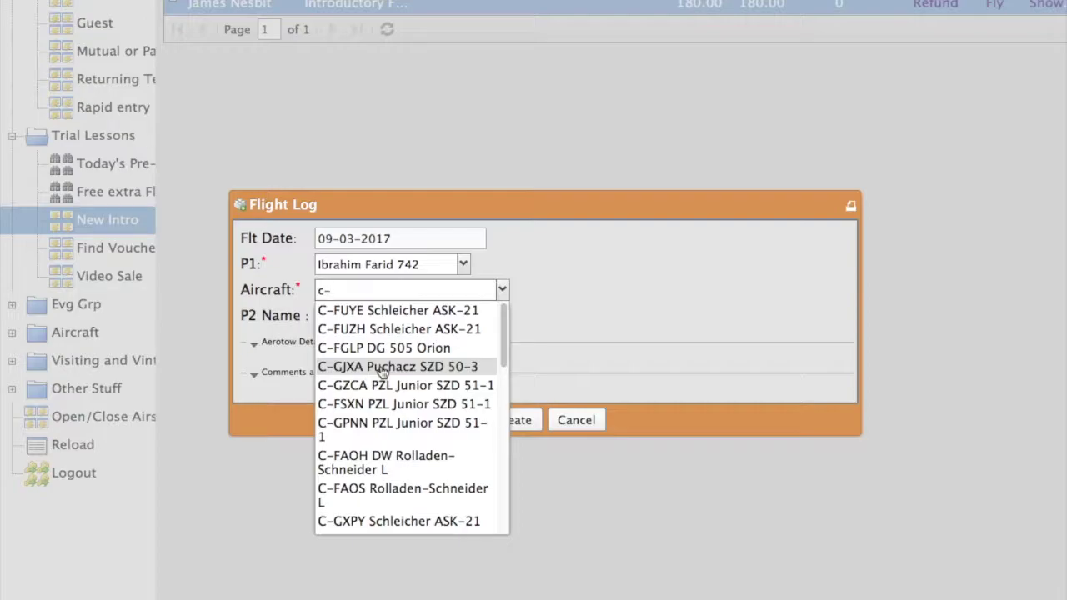
left_click(381, 368)
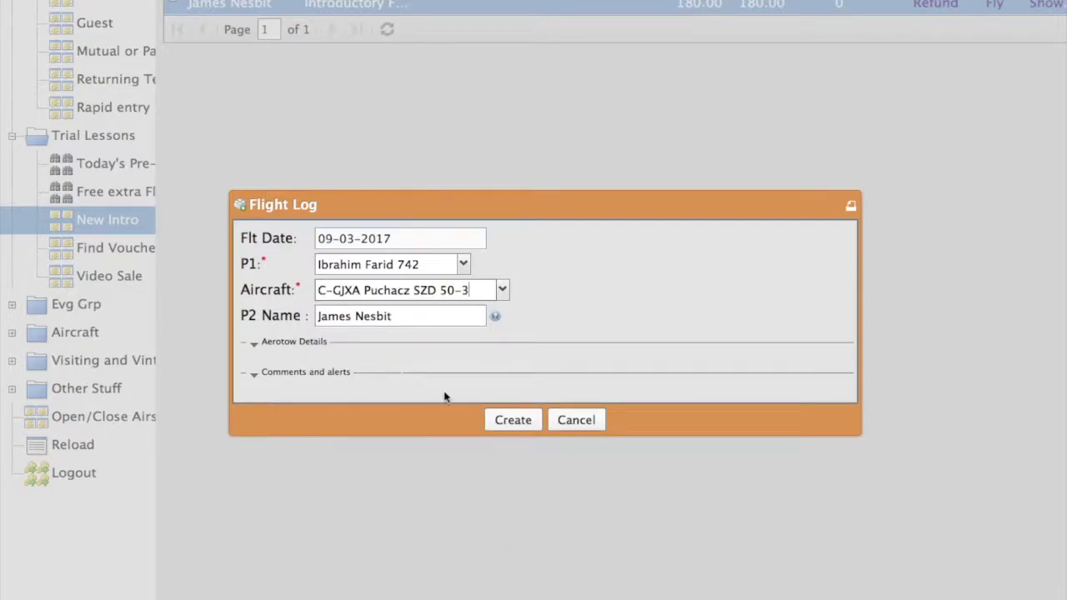
left_click(506, 425)
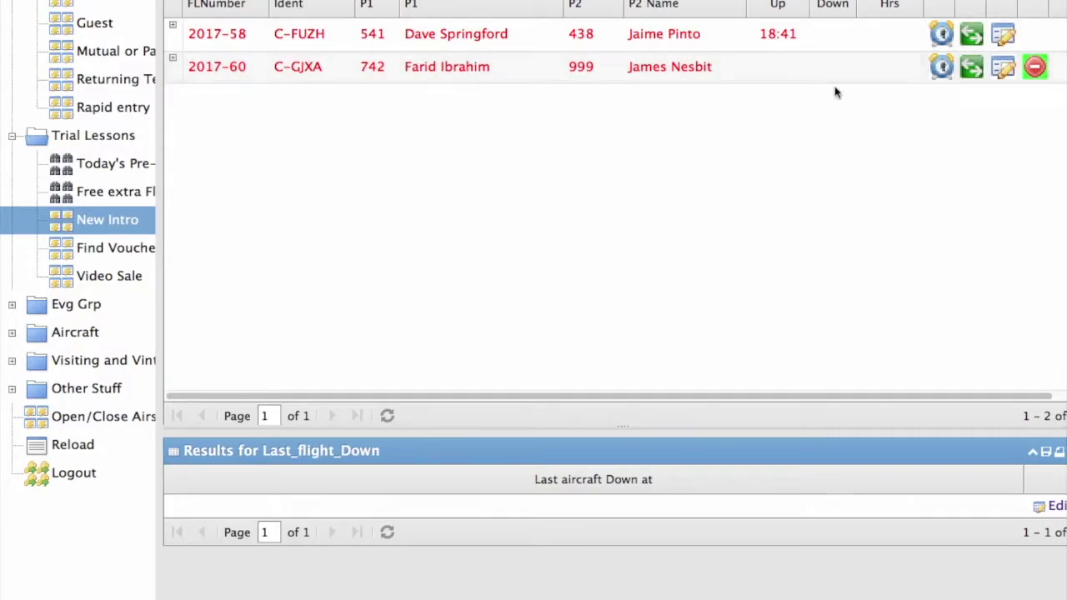
Launch flight 2017-60 and land 2017-58, answering No to the launch-failure question.
left_click(942, 70)
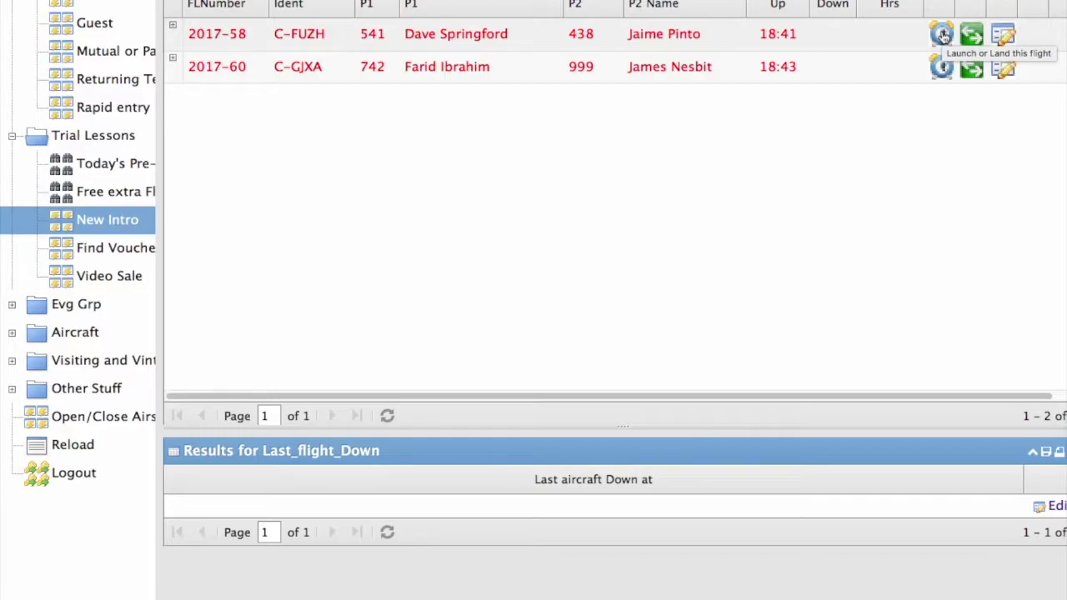
left_click(943, 37)
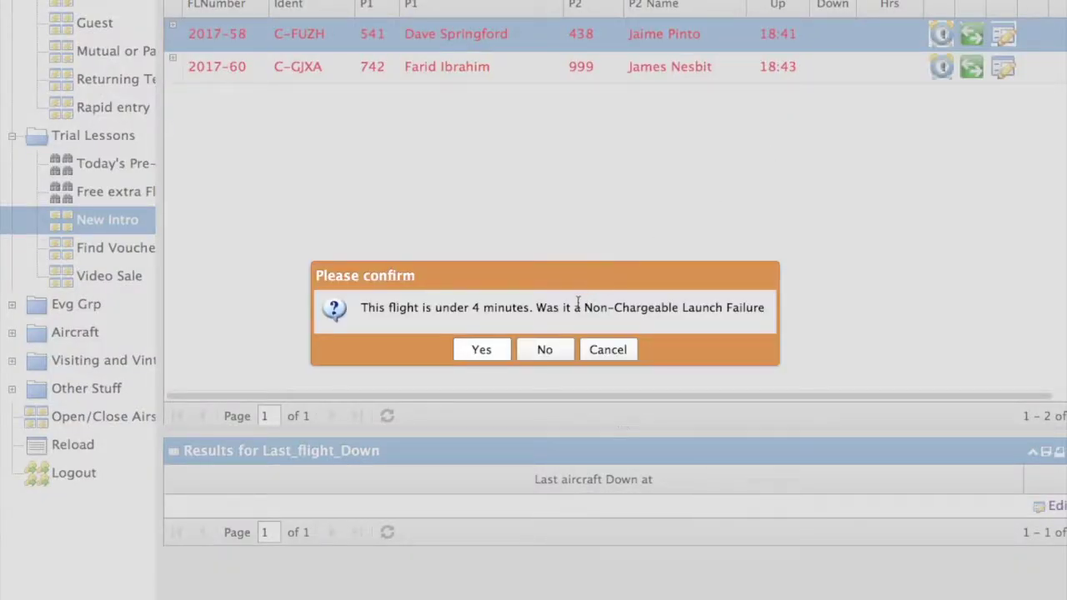
left_click(545, 350)
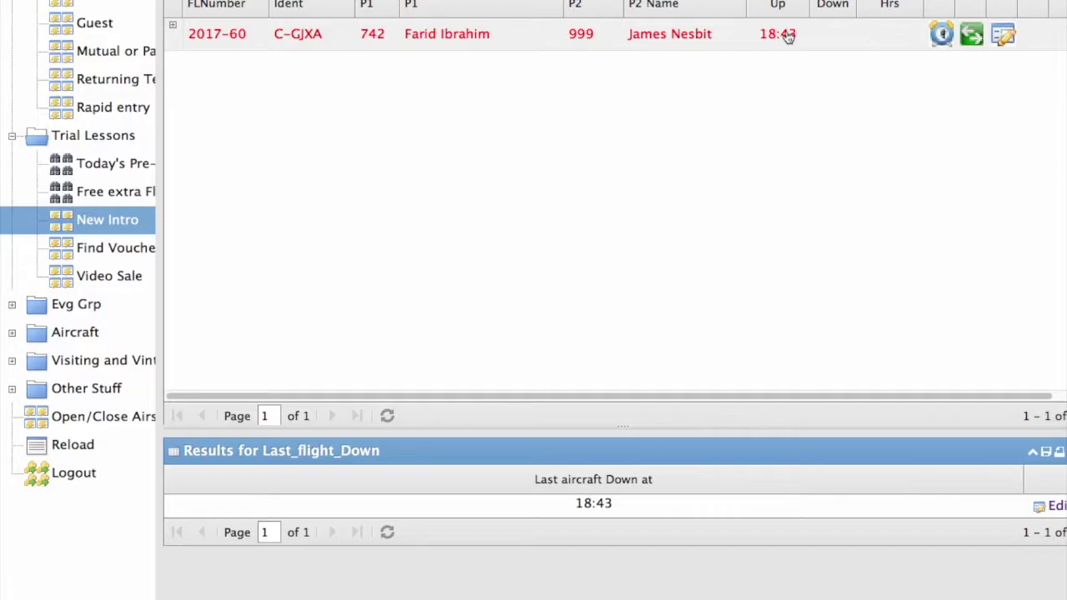
Edit flight 2017-60 with a Down time of 18:59 and tug height 3000, and save.
left_click(1003, 36)
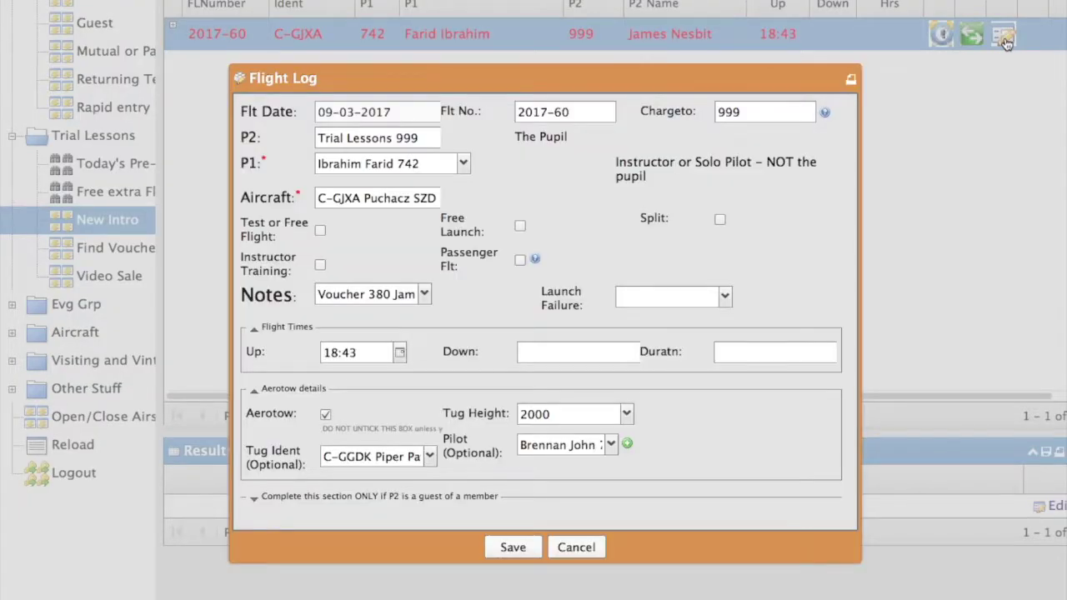
left_click(546, 350)
type("18")
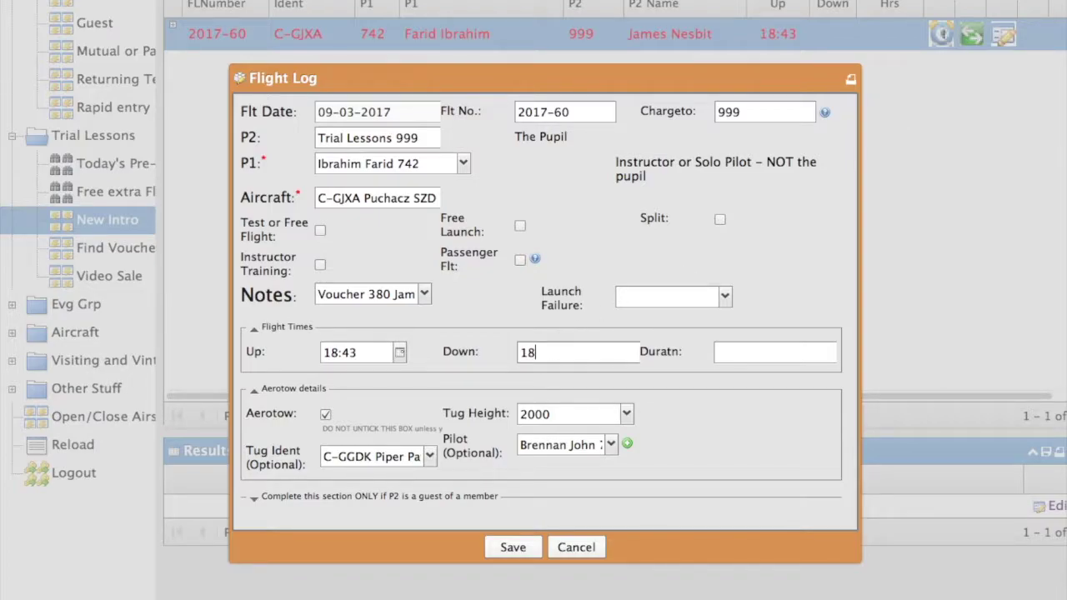
type(":59")
left_click(514, 549)
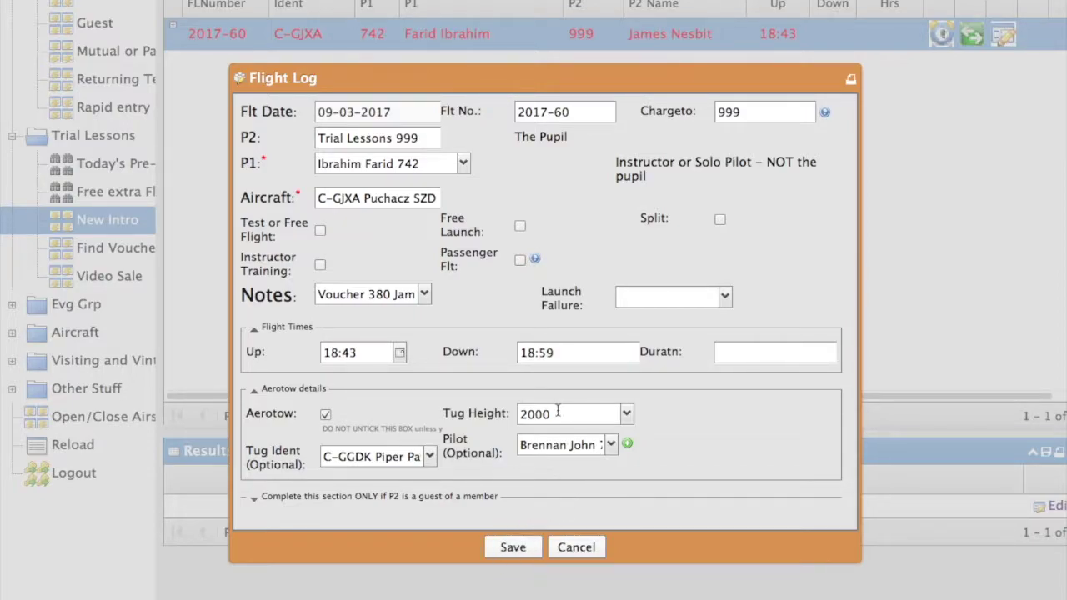
left_click(627, 415)
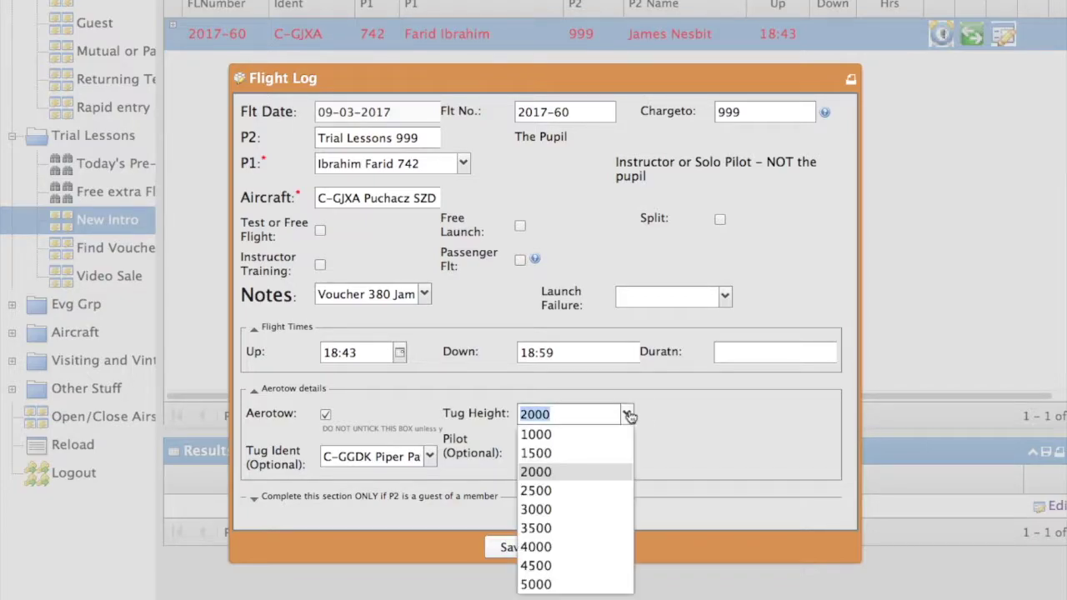
left_click(538, 509)
left_click(513, 552)
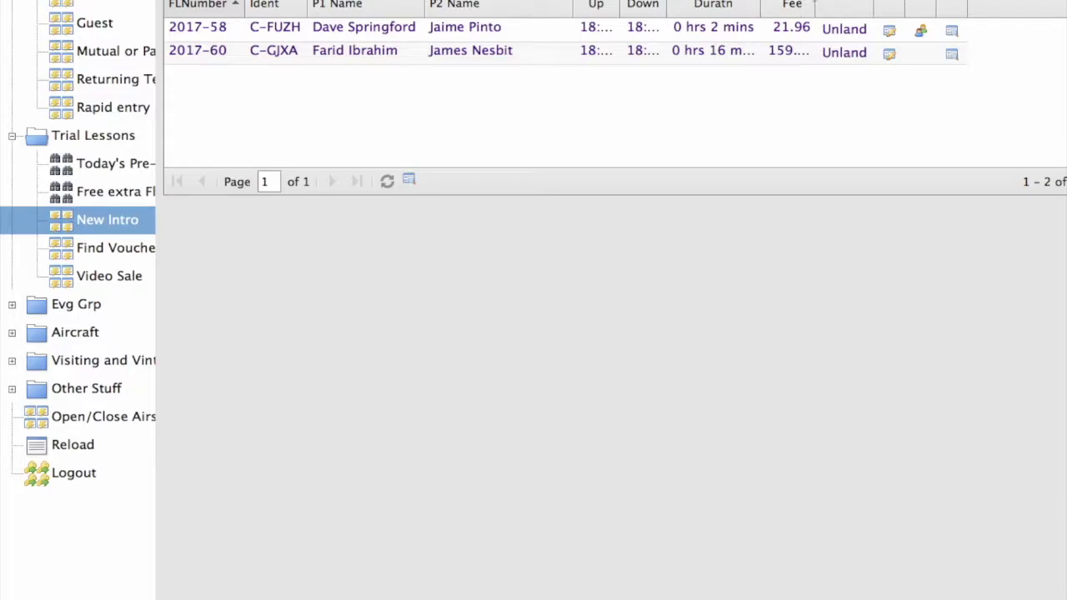
Set flight 2017-58's tug height to 3000 and save it as no launch failure.
left_click_drag(814, 4, 833, 4)
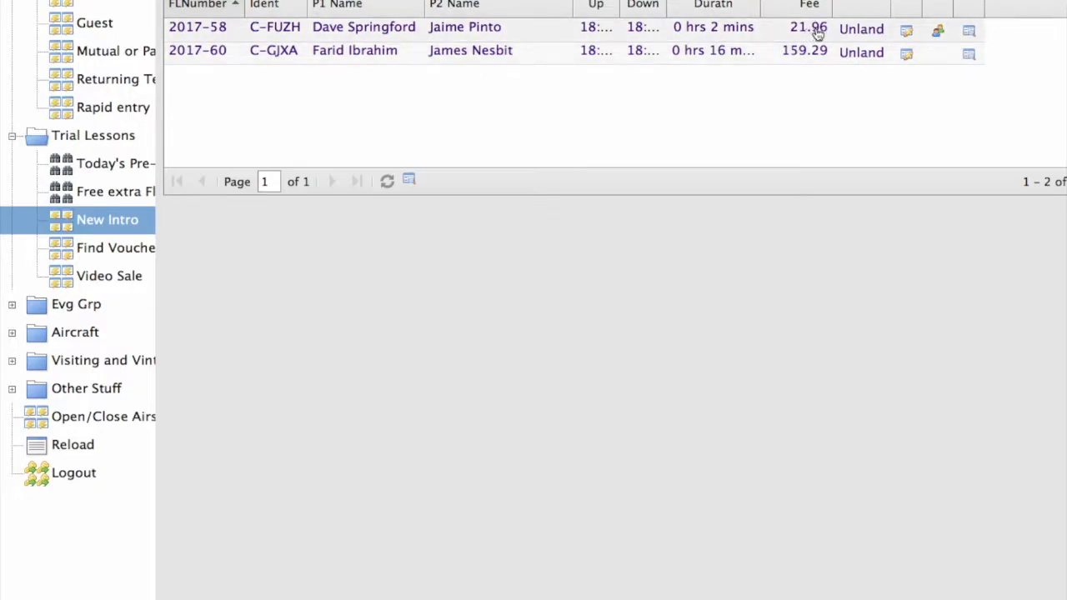
left_click(907, 31)
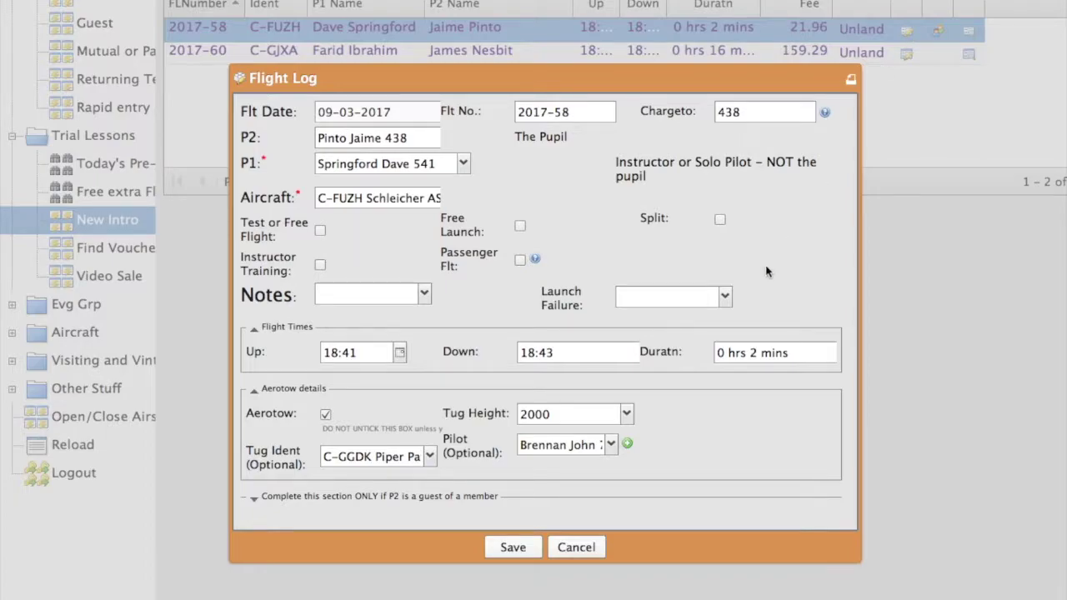
left_click(627, 415)
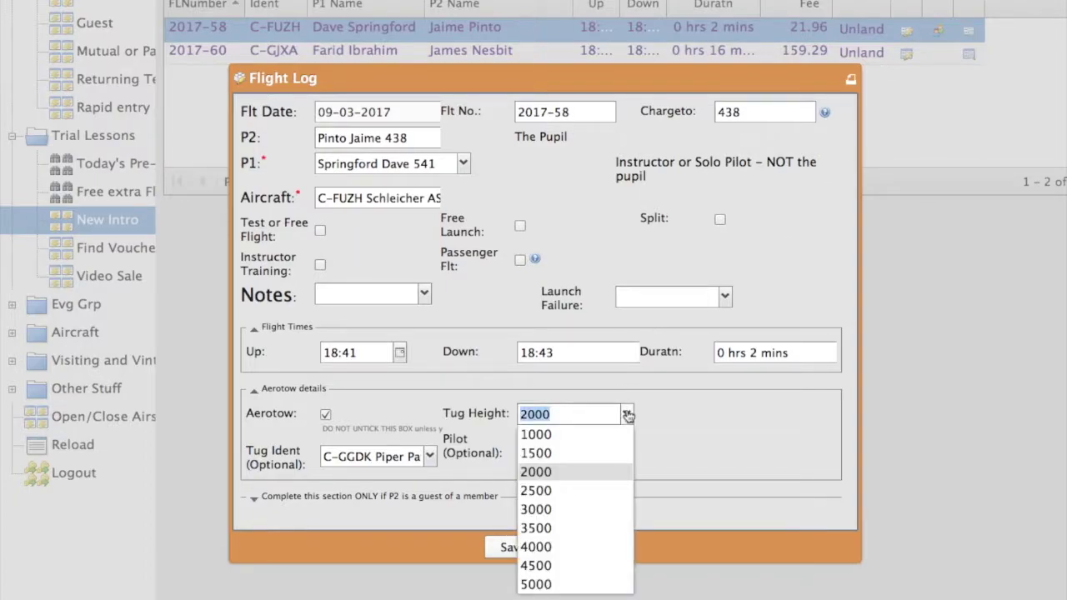
left_click(536, 510)
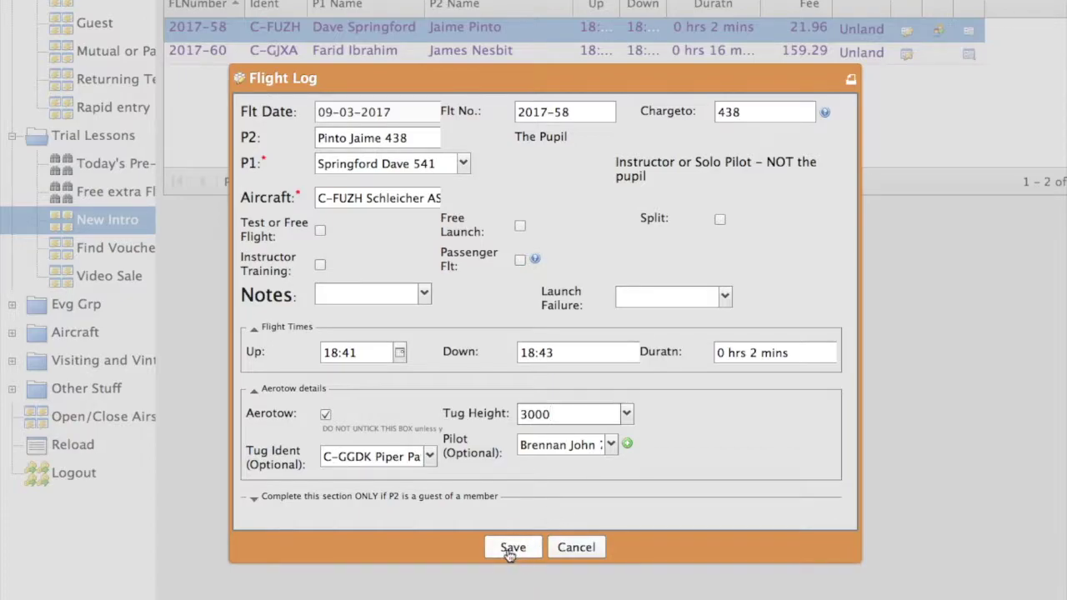
left_click(512, 550)
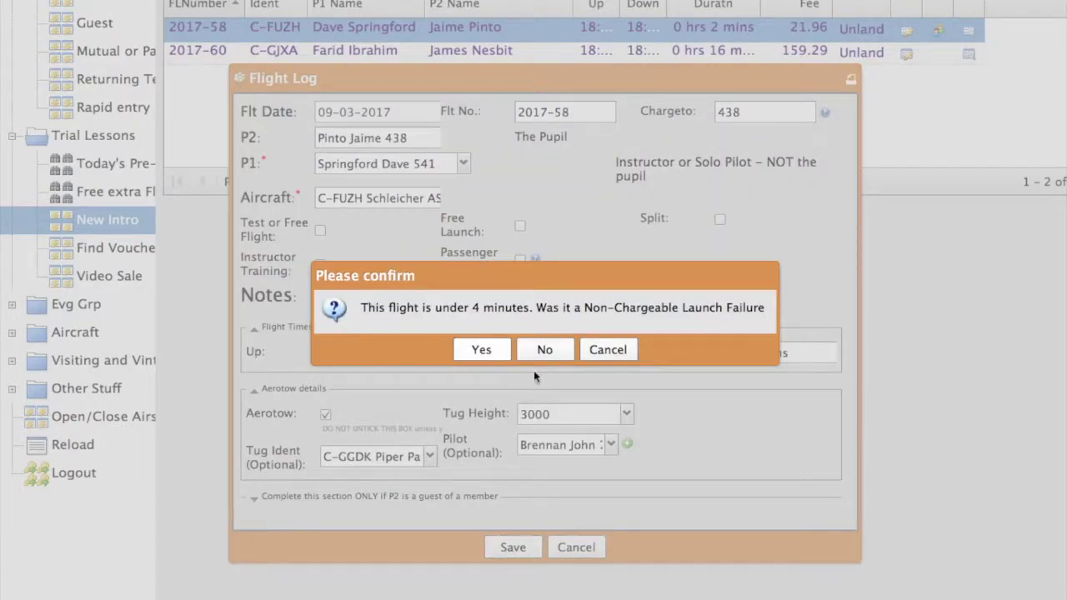
left_click(543, 350)
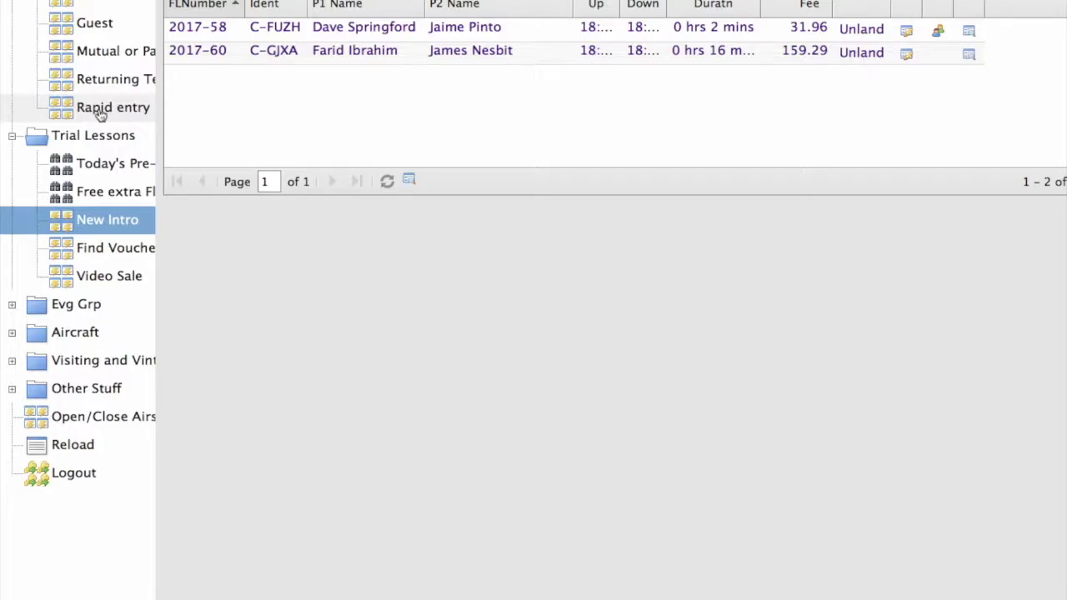
Fill the rapid-entry form with P2 member 403, P1 member 541 and aircraft C-FUZH.
left_click(100, 110)
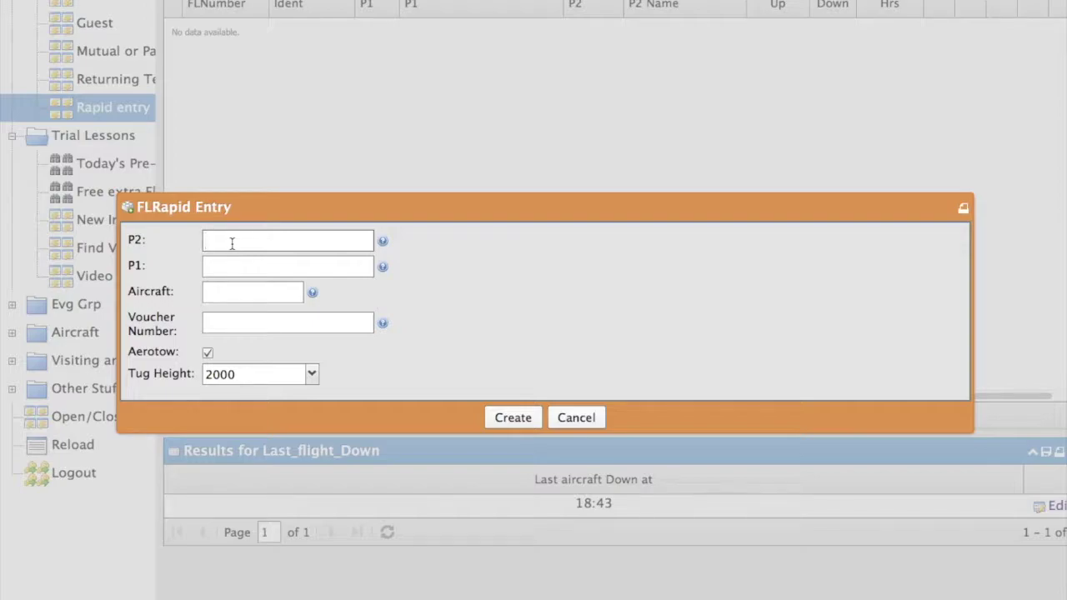
type("403")
left_click(226, 267)
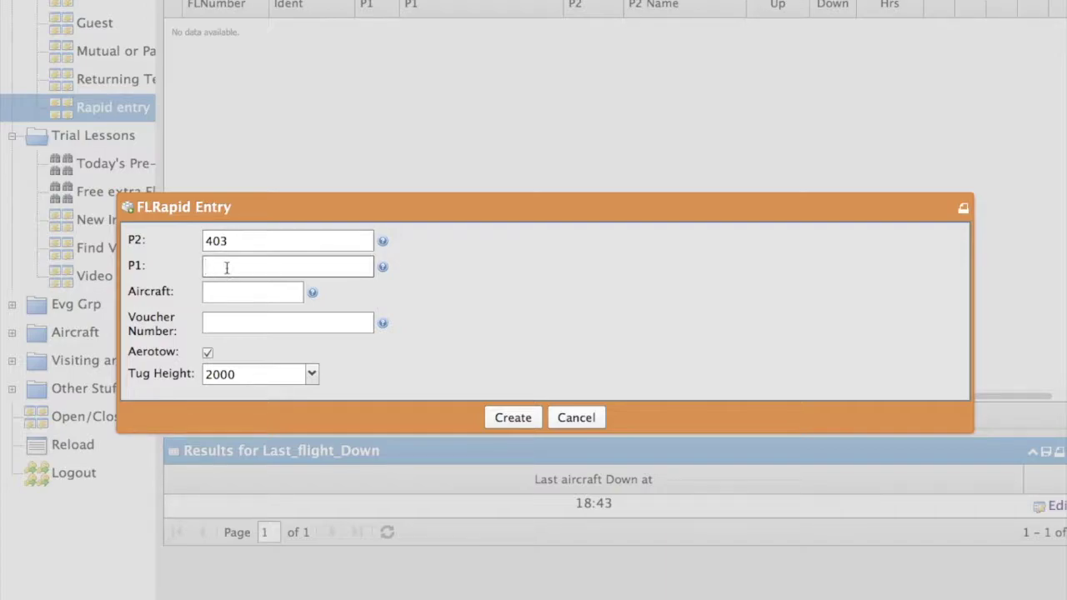
type("541")
left_click(232, 291)
type("fuz")
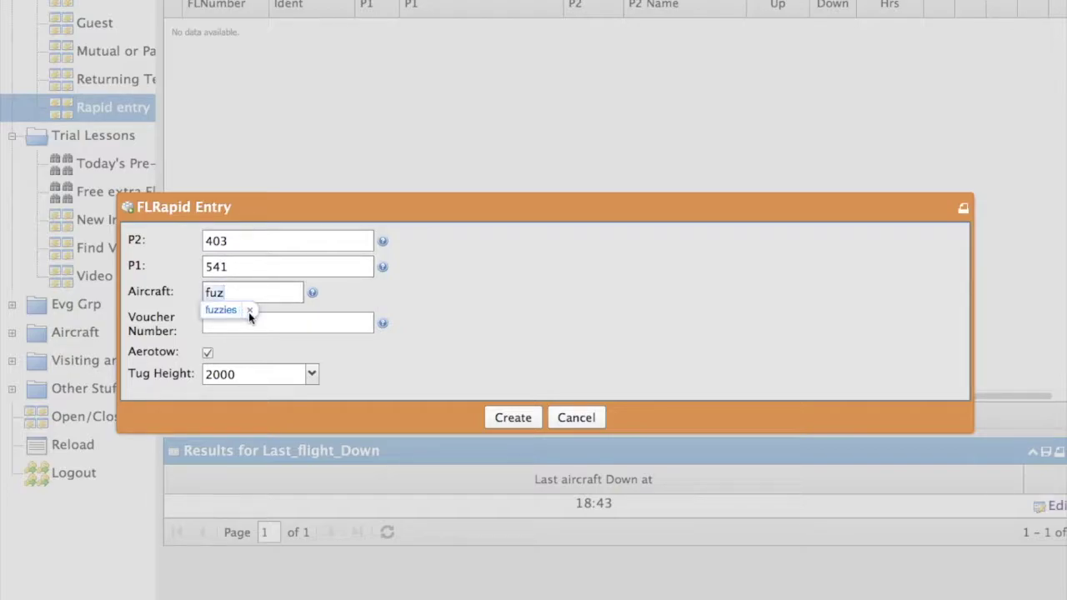
left_click(248, 310)
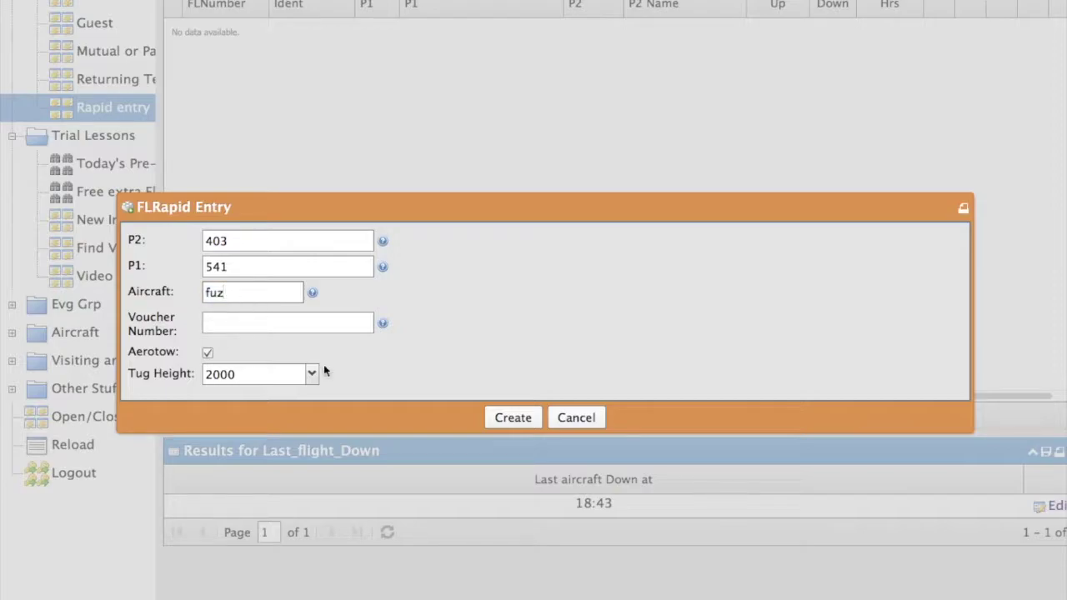
Create rapid-entry flight 2017-62 and launch it at 18:47.
left_click(513, 418)
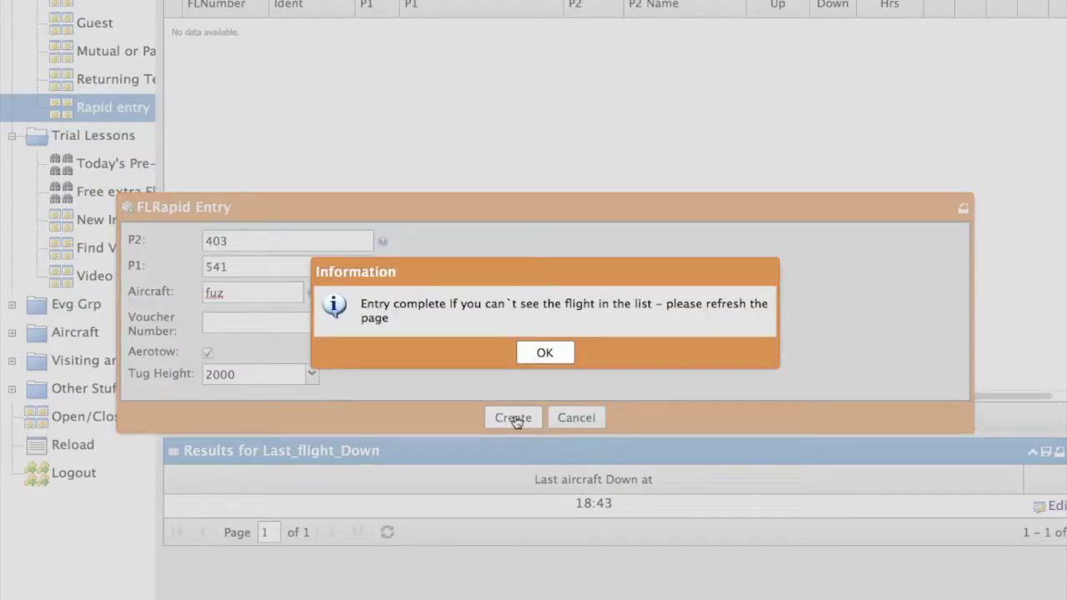
left_click(544, 354)
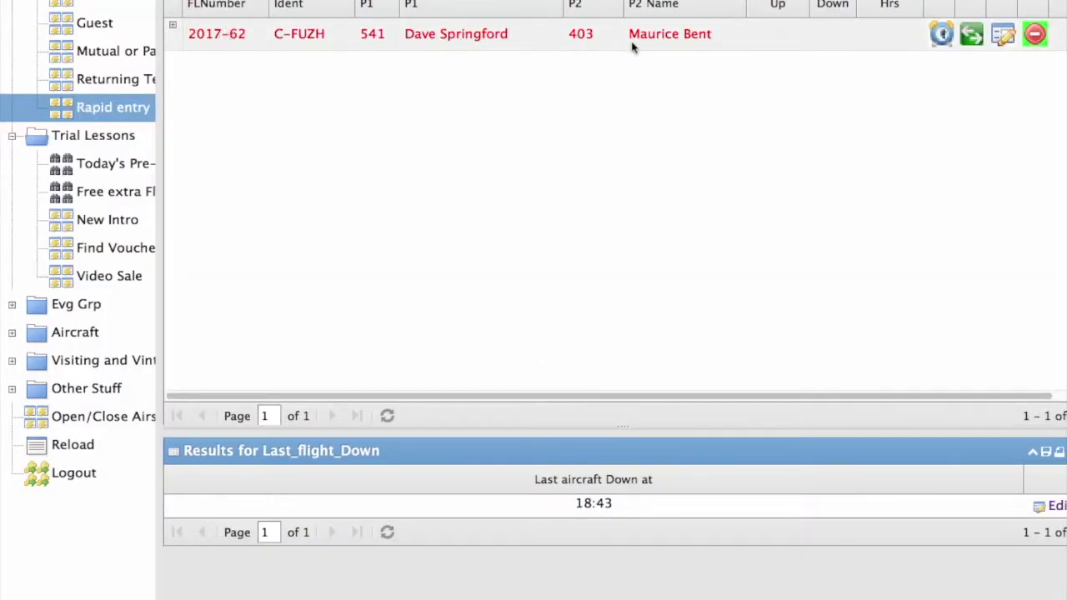
left_click(940, 36)
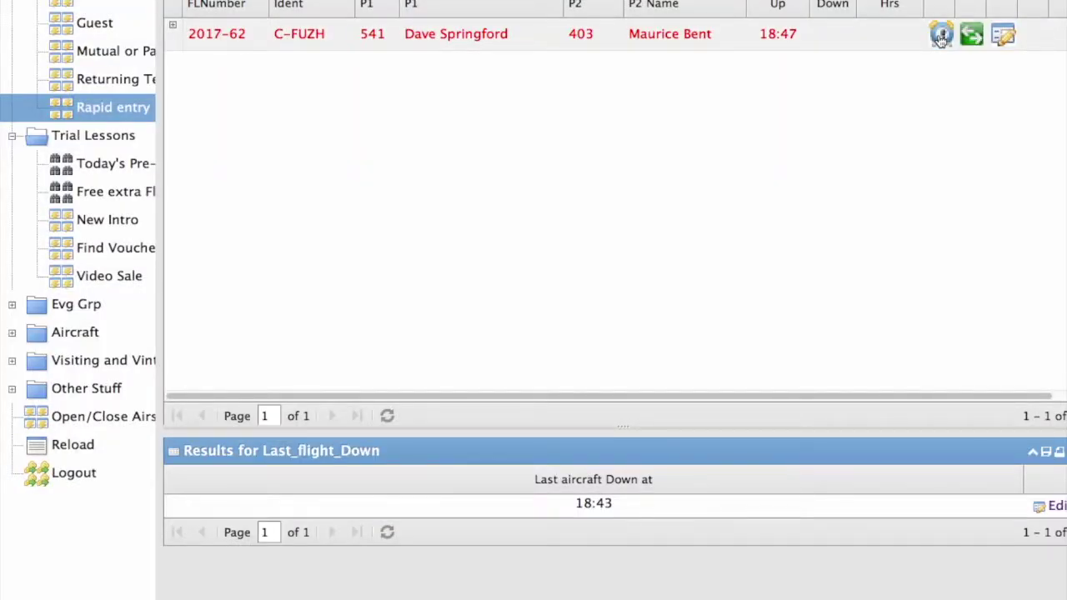